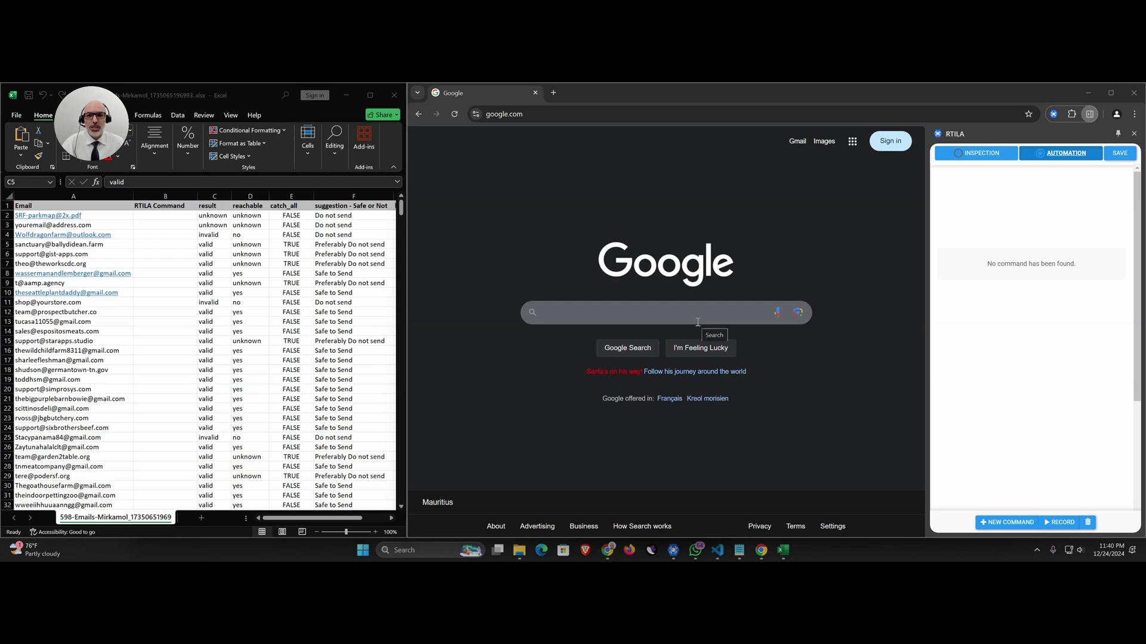
Step: Find the custom Email verification command by searching for "email" and add it to the RTILA automation
left_click(739, 97)
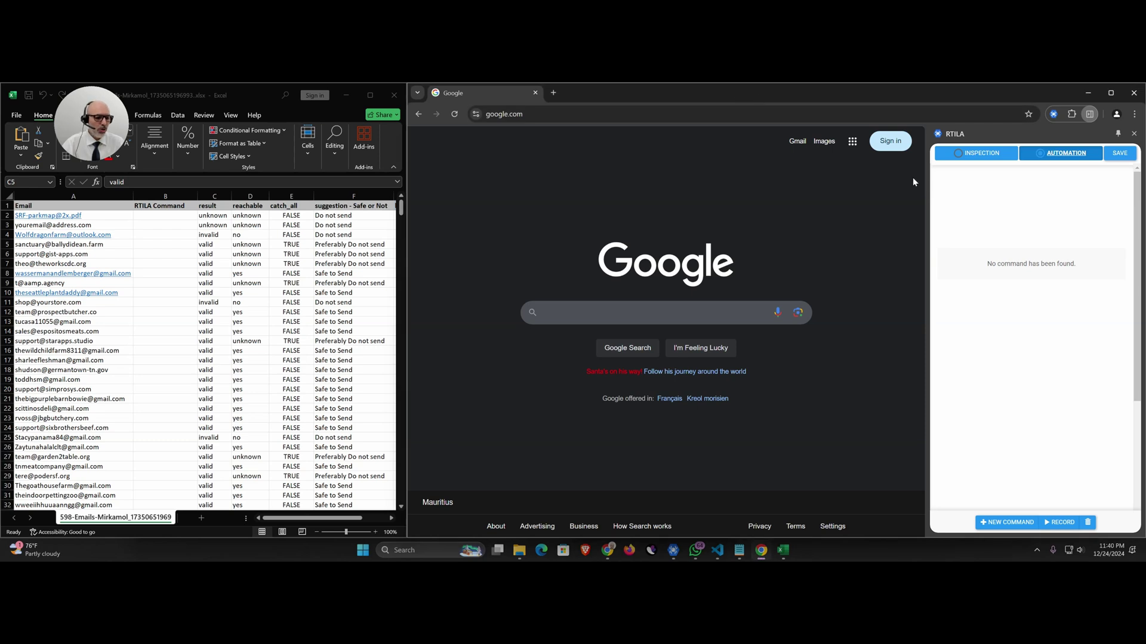
left_click(1010, 522)
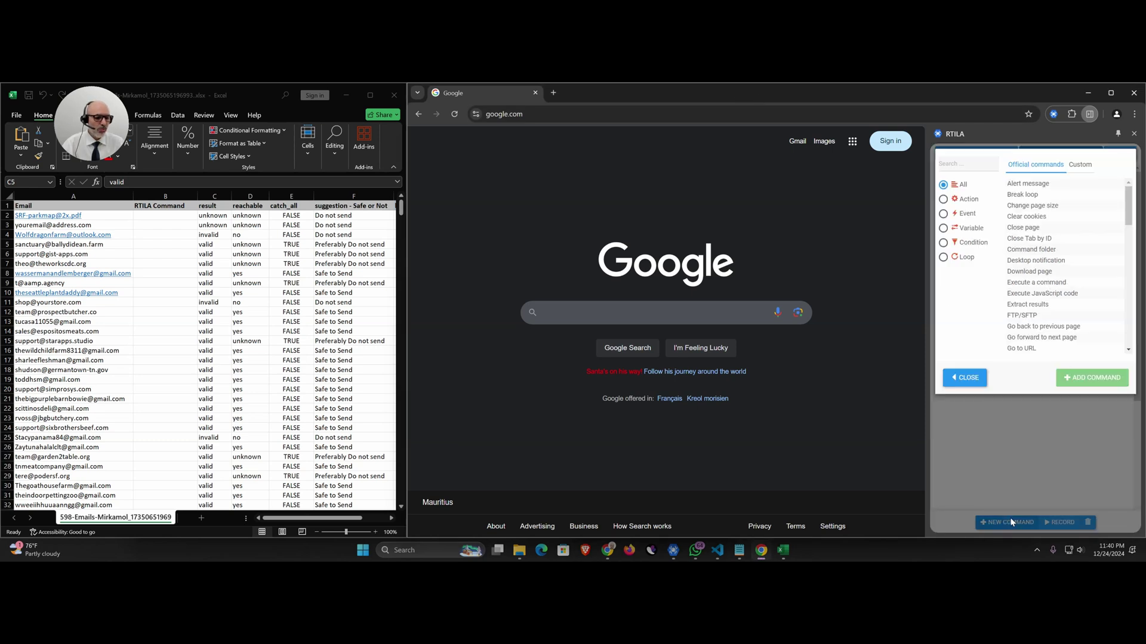
left_click(969, 163)
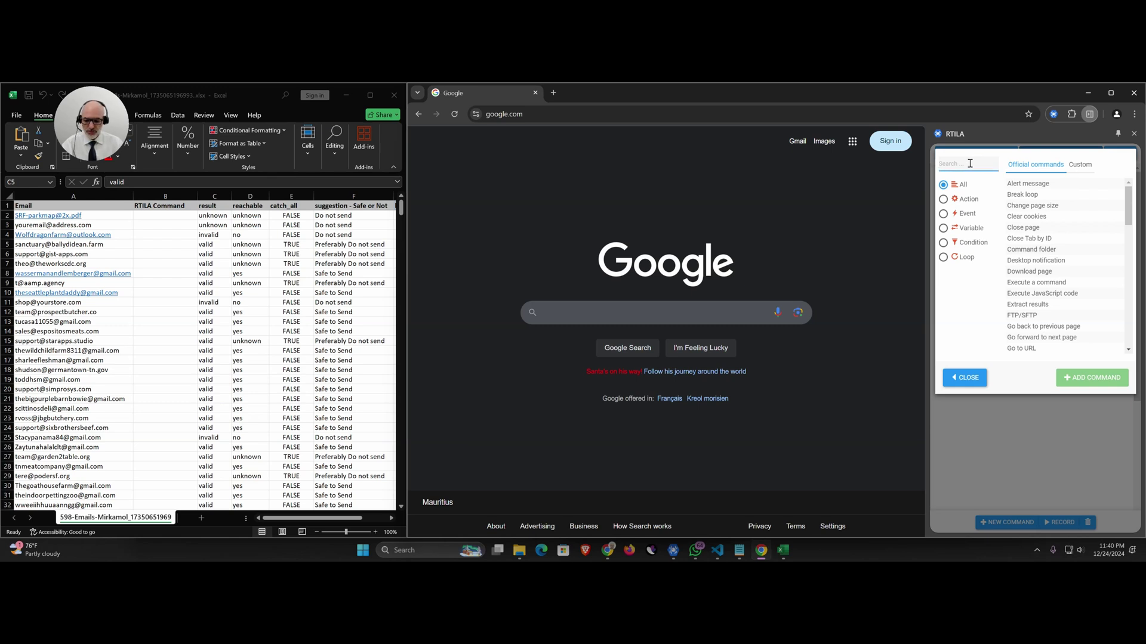
type("email")
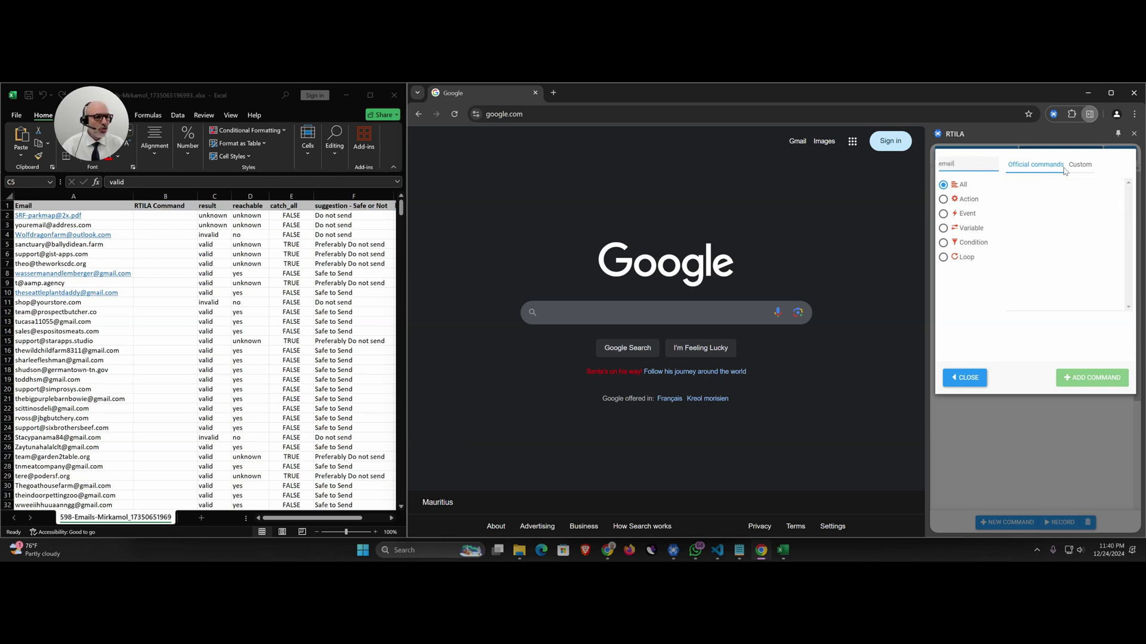
left_click(1082, 166)
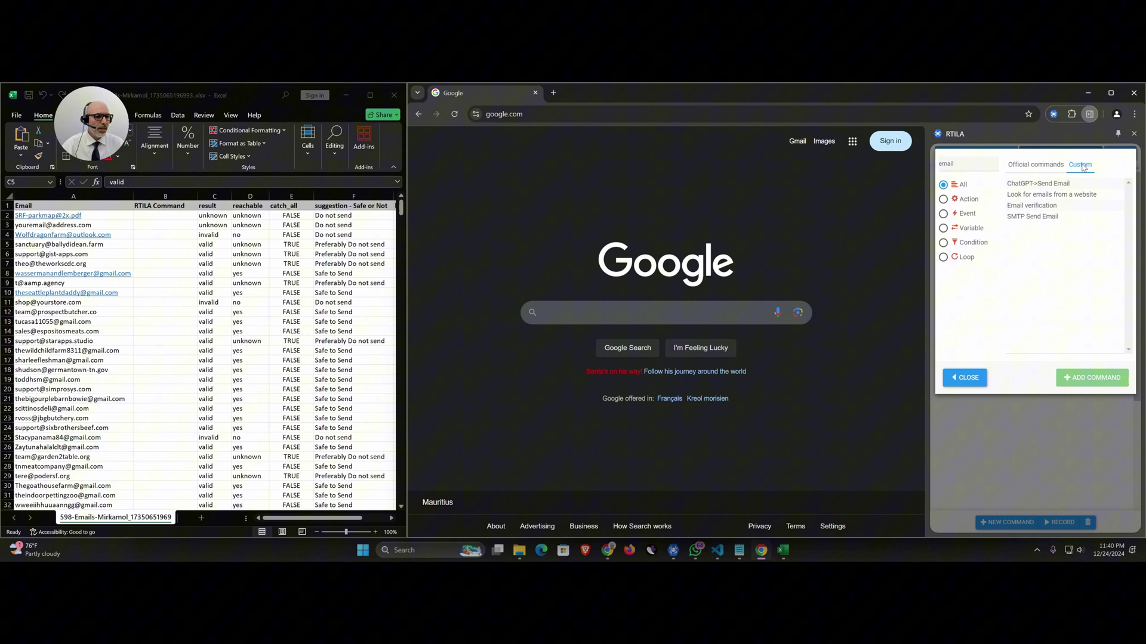
left_click(1041, 208)
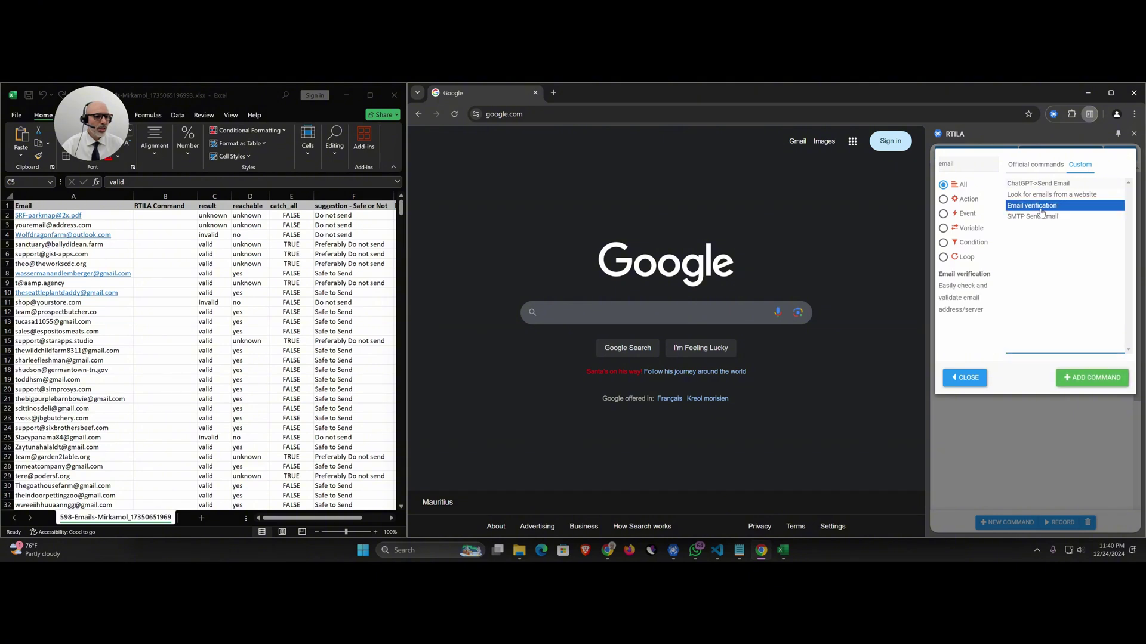
left_click(1077, 382)
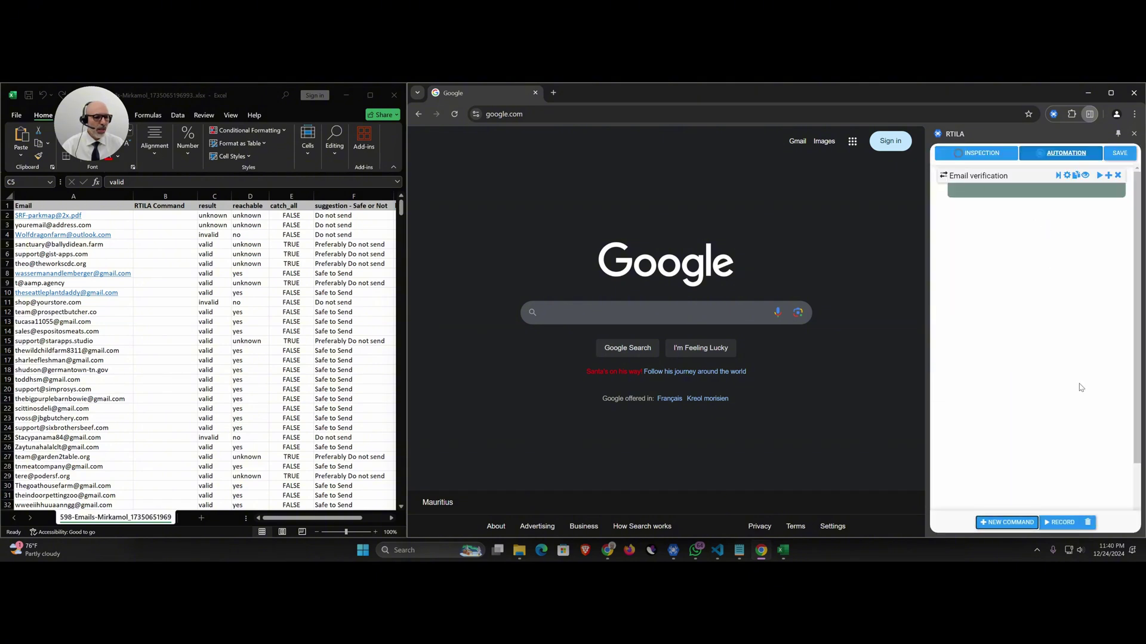
Step: Expand the Email verification command's settings with Show Console Logs enabled
left_click(971, 177)
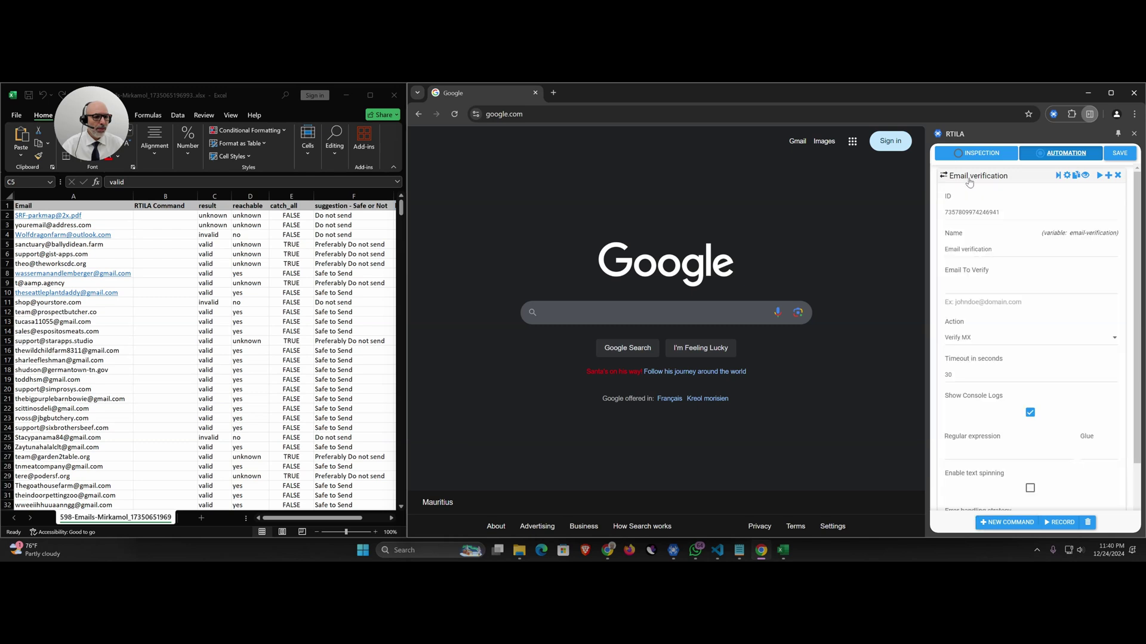
left_click(1030, 414)
left_click(1030, 414)
Step: Open the developer console for the Google page and widen it slightly
right_click(880, 223)
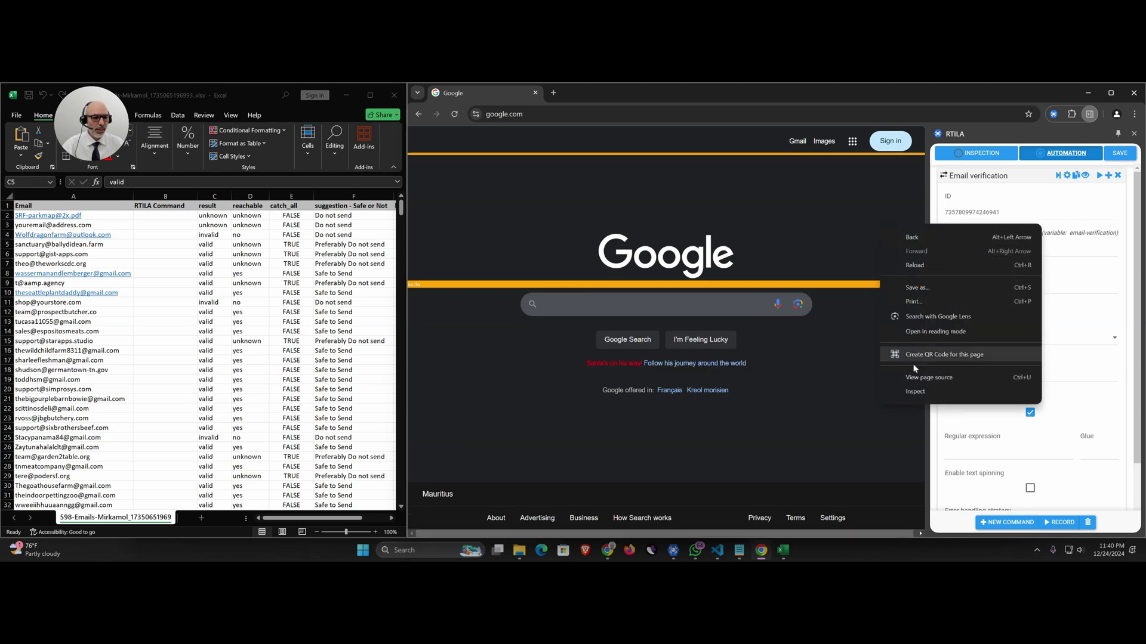
left_click(922, 392)
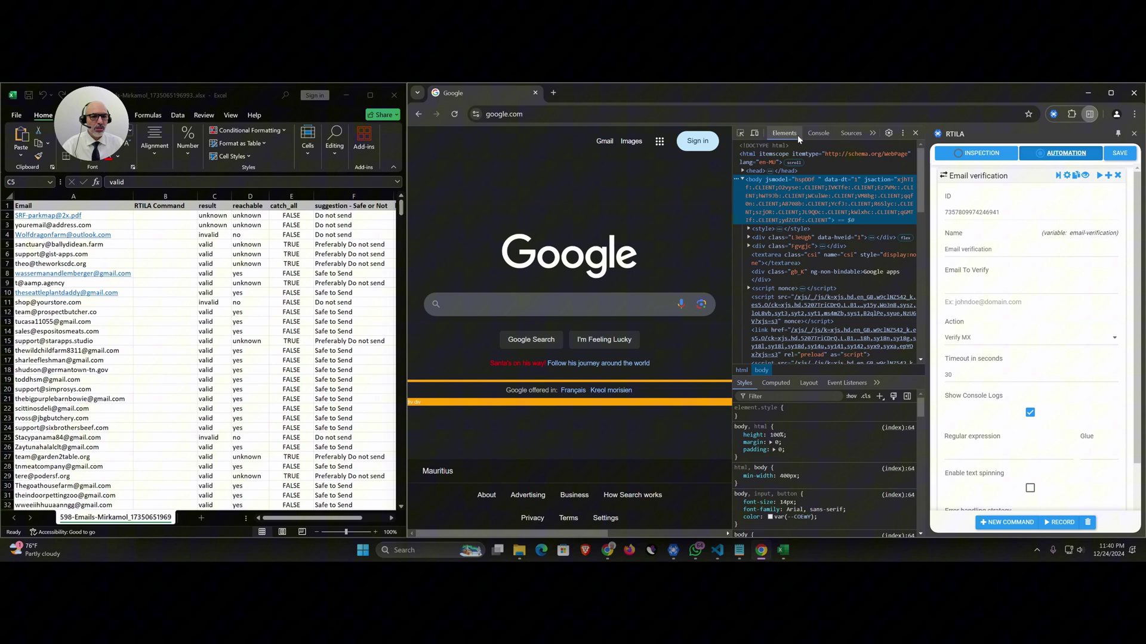
left_click(815, 133)
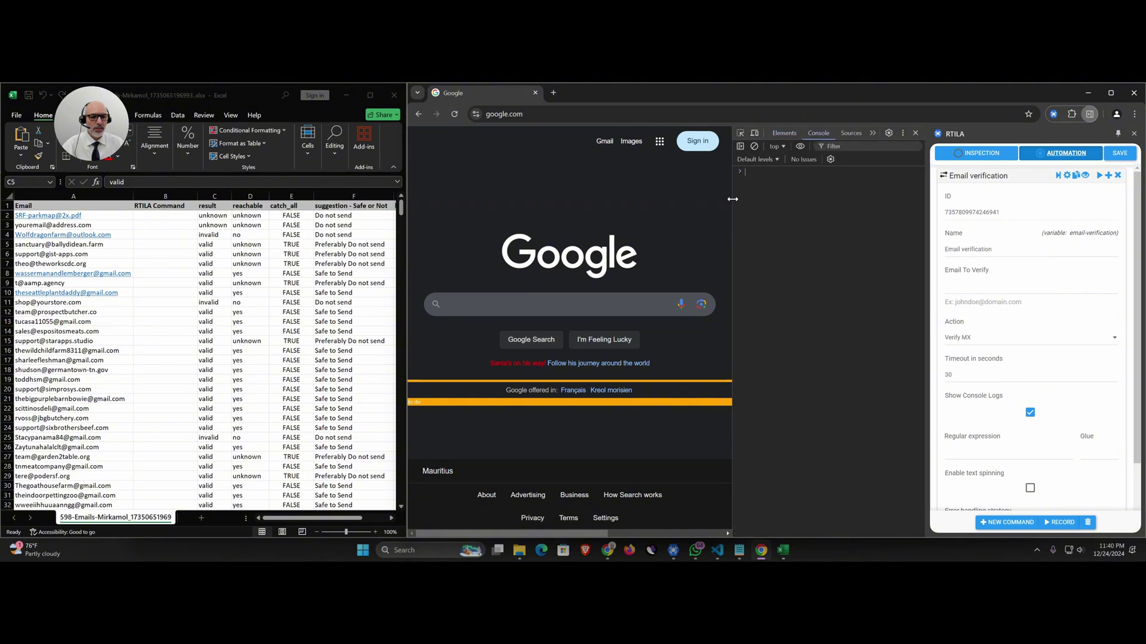
left_click_drag(733, 199, 711, 199)
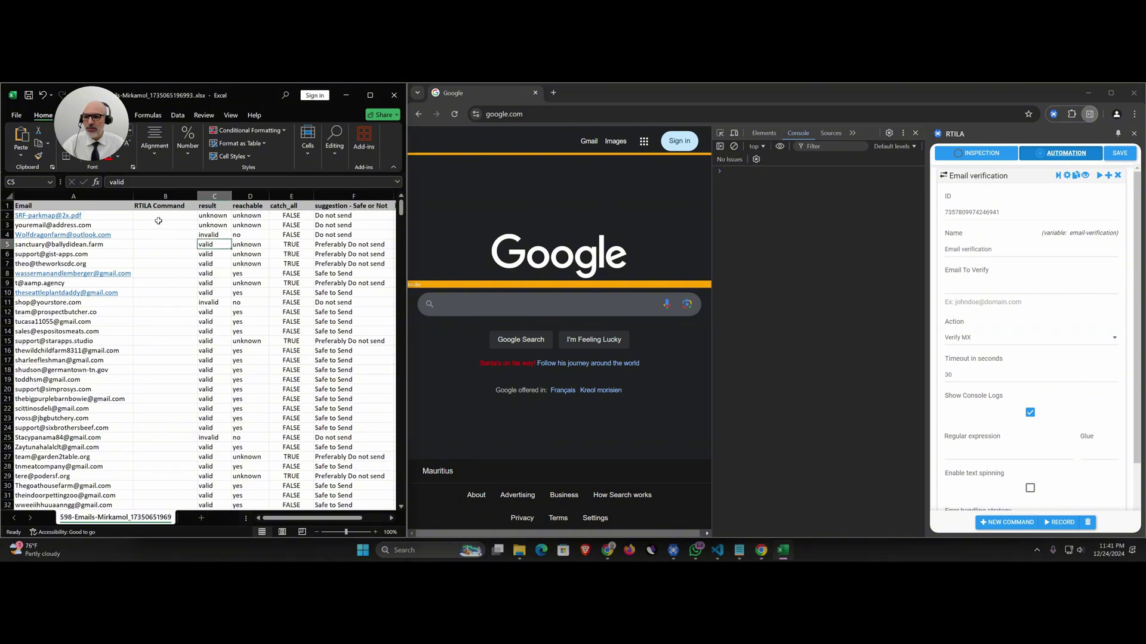
Step: Copy the address from spreadsheet cell A2 into the command's Email To Verify setting
left_click(126, 217)
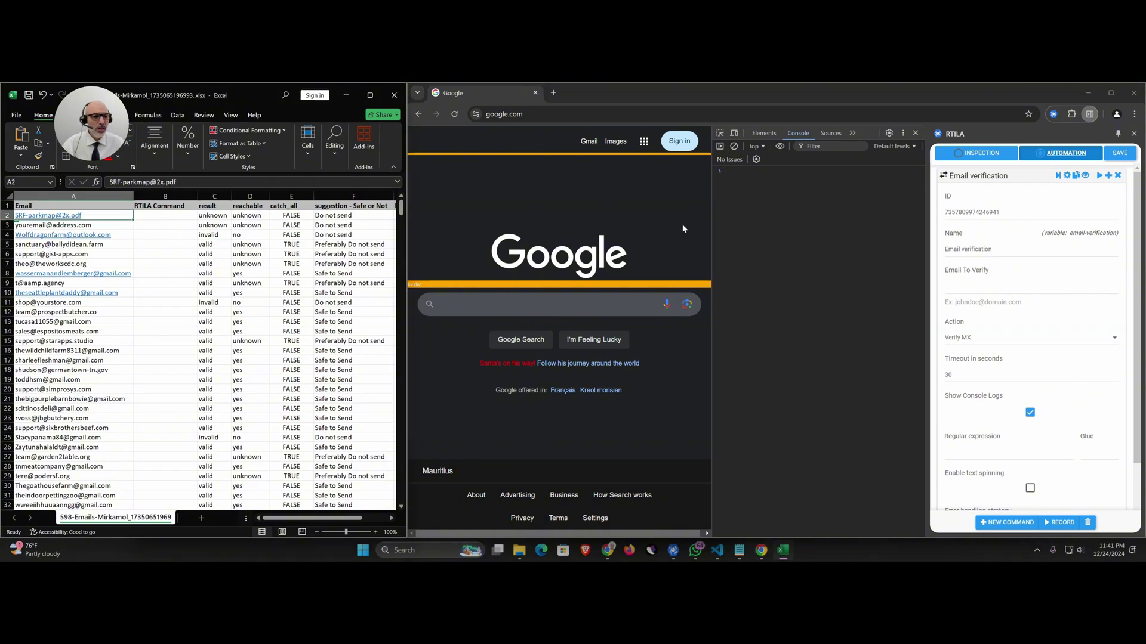
left_click(972, 288)
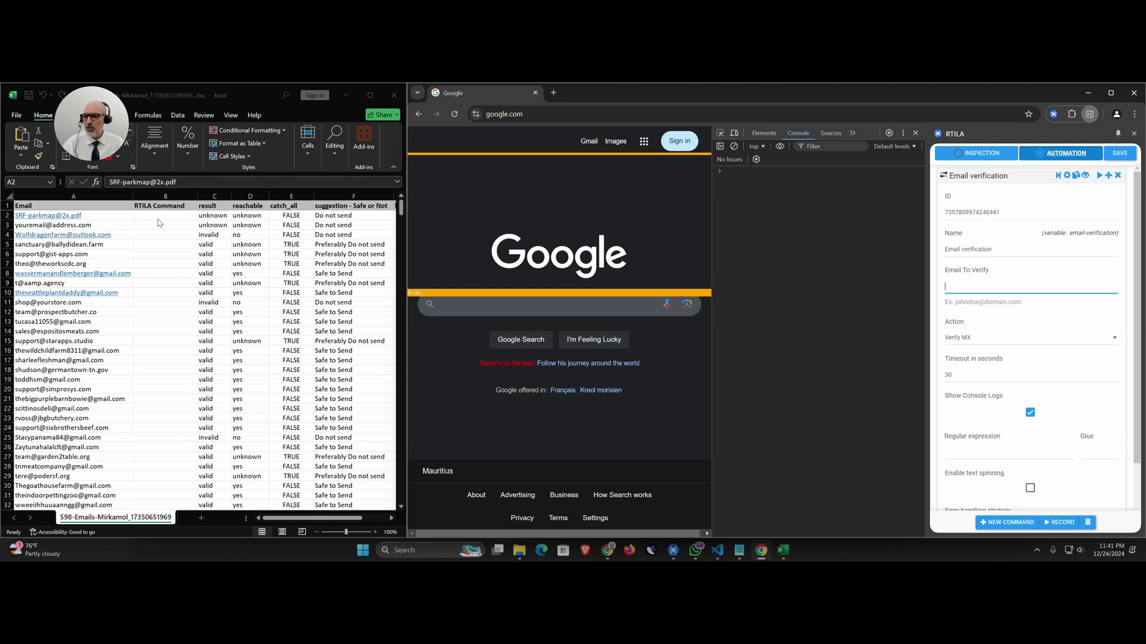
left_click(137, 219)
left_click_drag(180, 182, 106, 182)
key("ctrl+c")
left_click(985, 285)
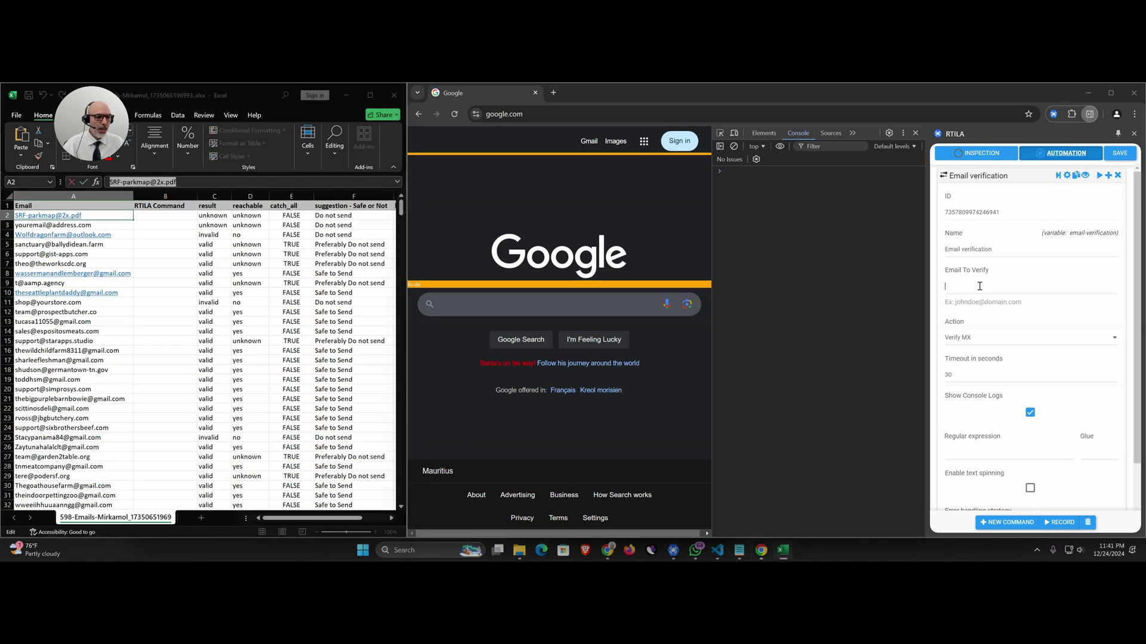
key("ctrl+v")
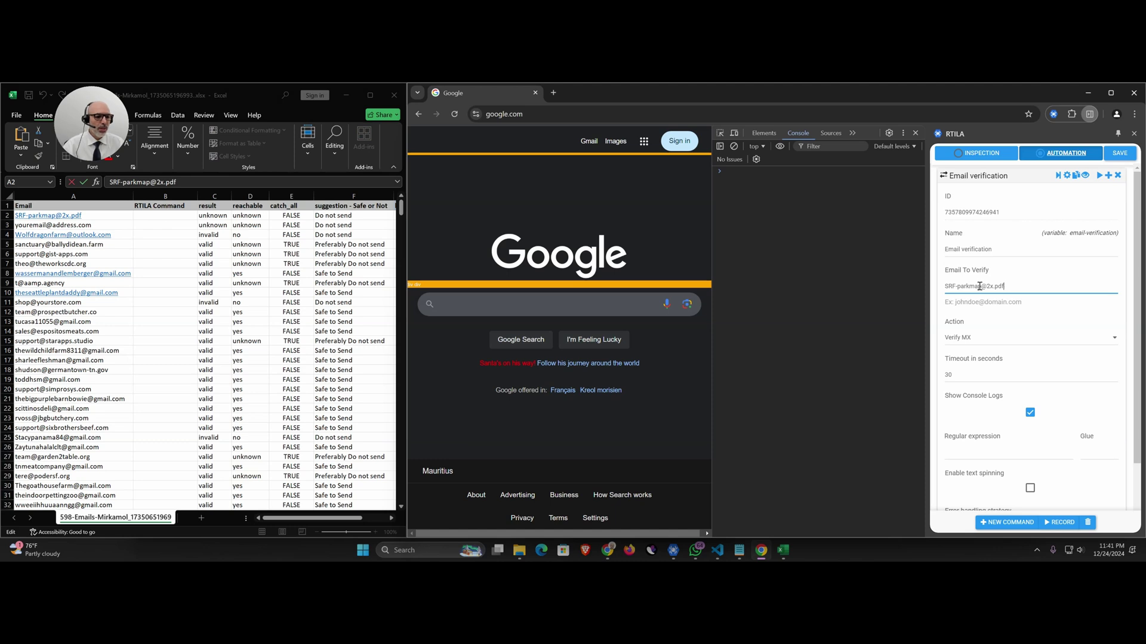
Step: Set the verification action to Verify All and run the Email verification command
left_click(981, 339)
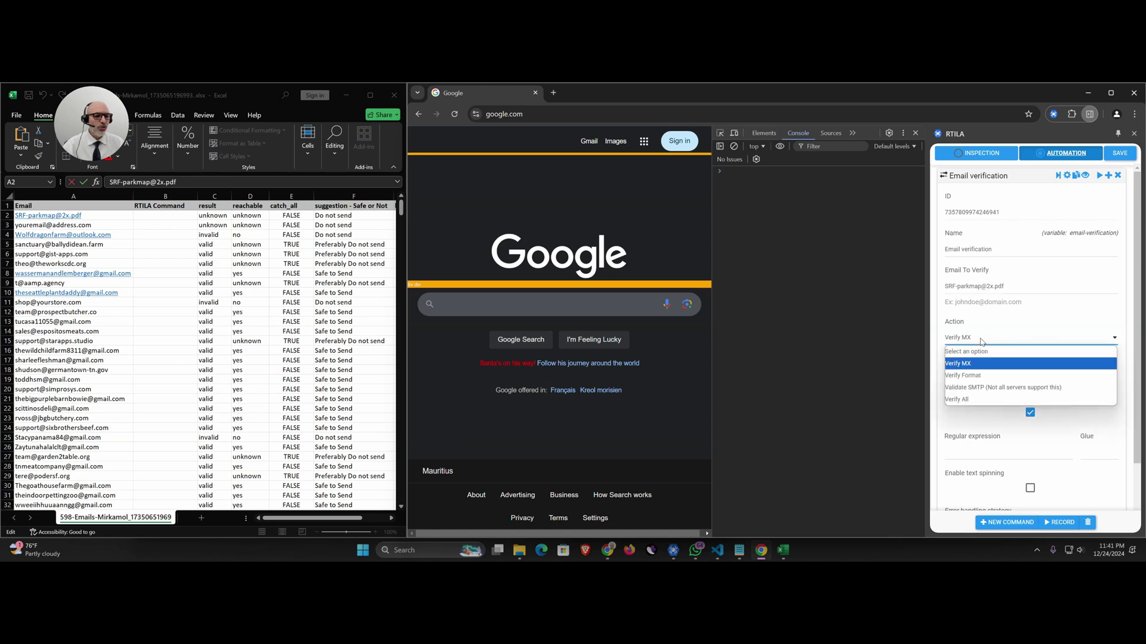
left_click(984, 403)
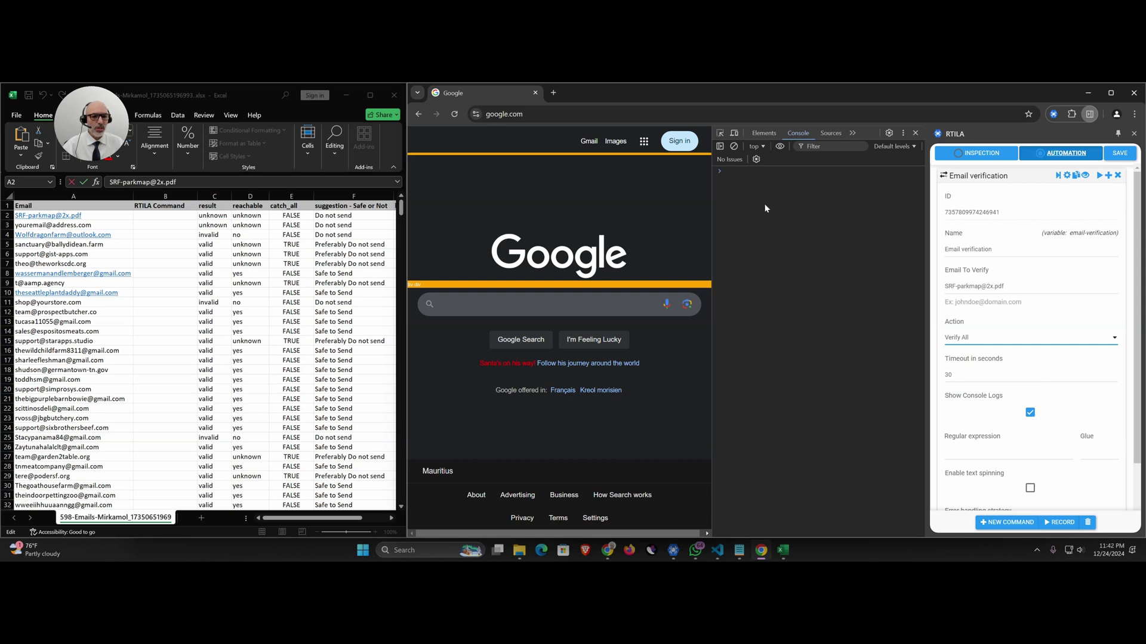
left_click(1057, 176)
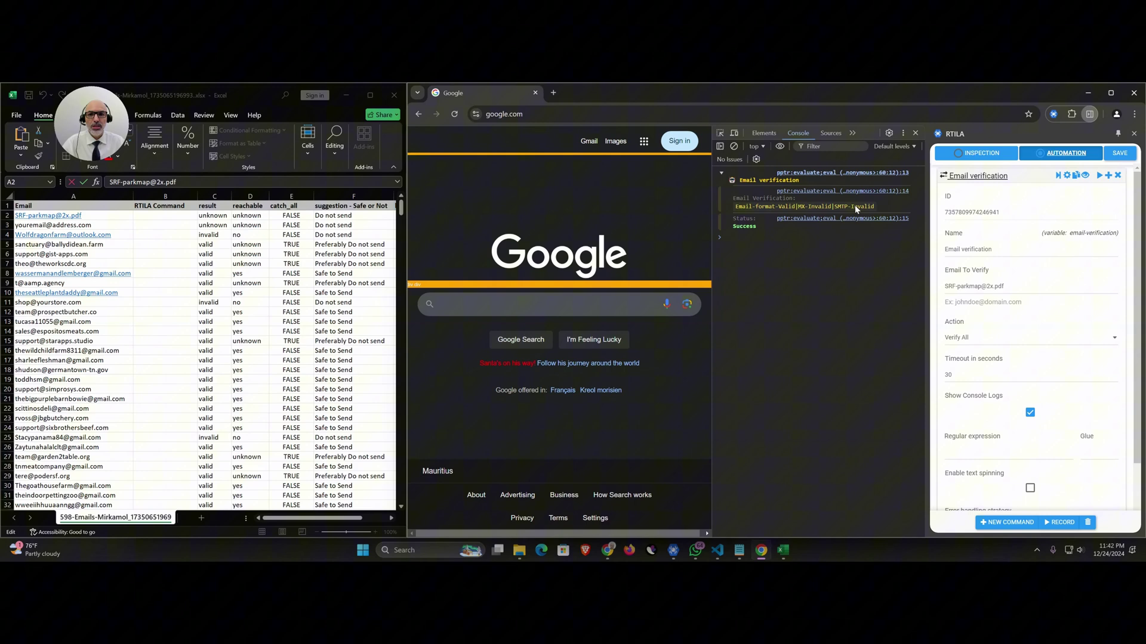
Step: Check the spreadsheet's result and reachable values for rows 2 and 8, plus row 2's sending suggestion
left_click(213, 215)
left_click(213, 215)
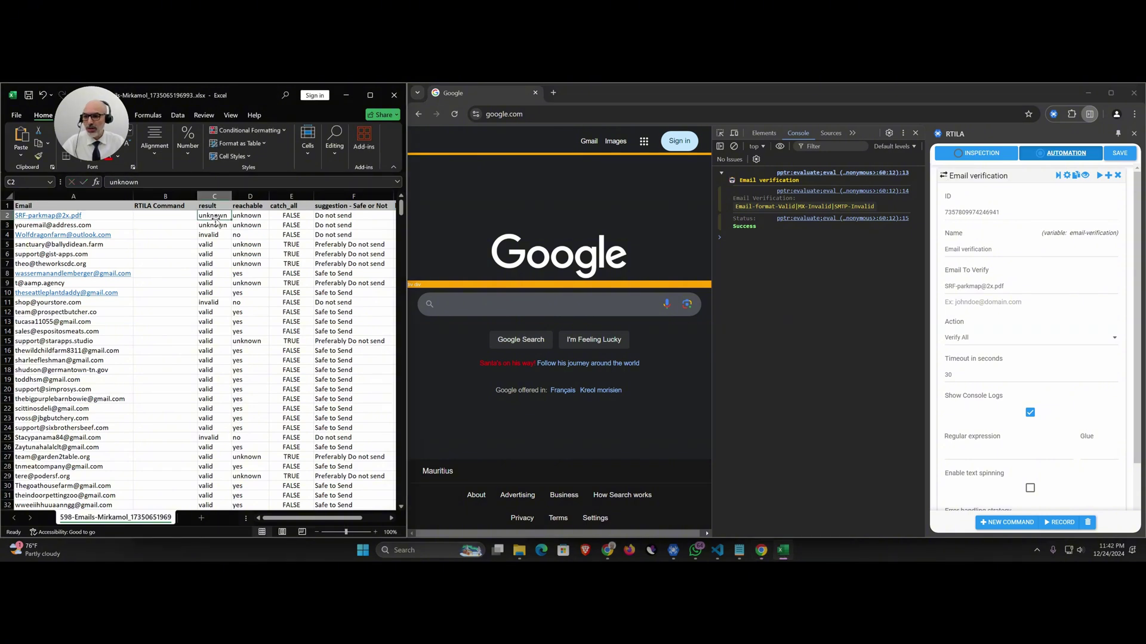
left_click(246, 217)
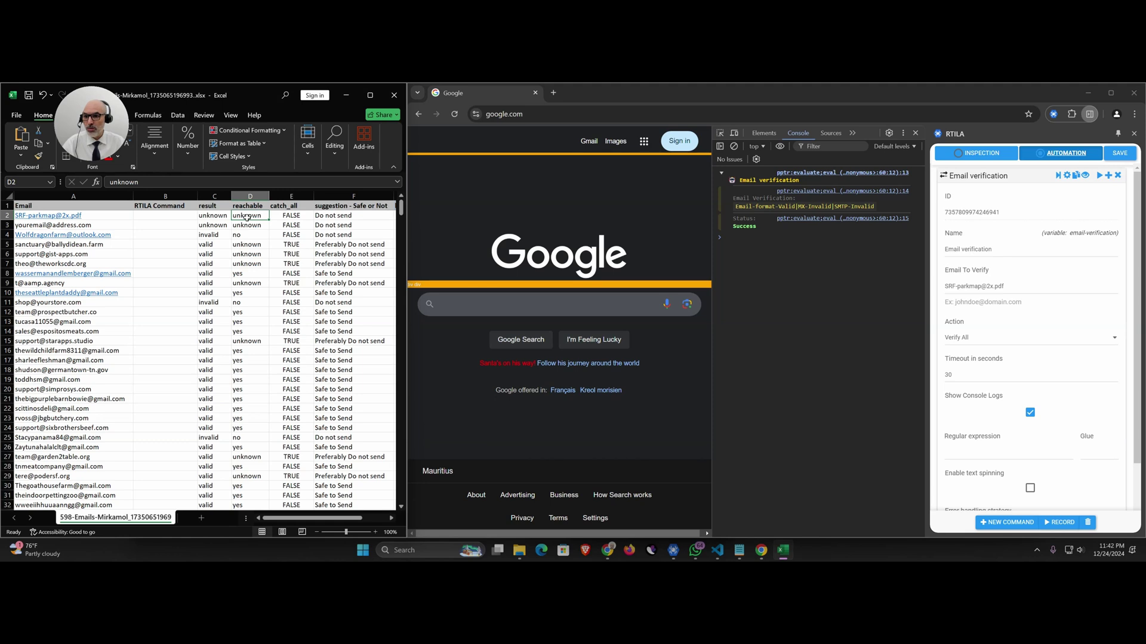
left_click(329, 218)
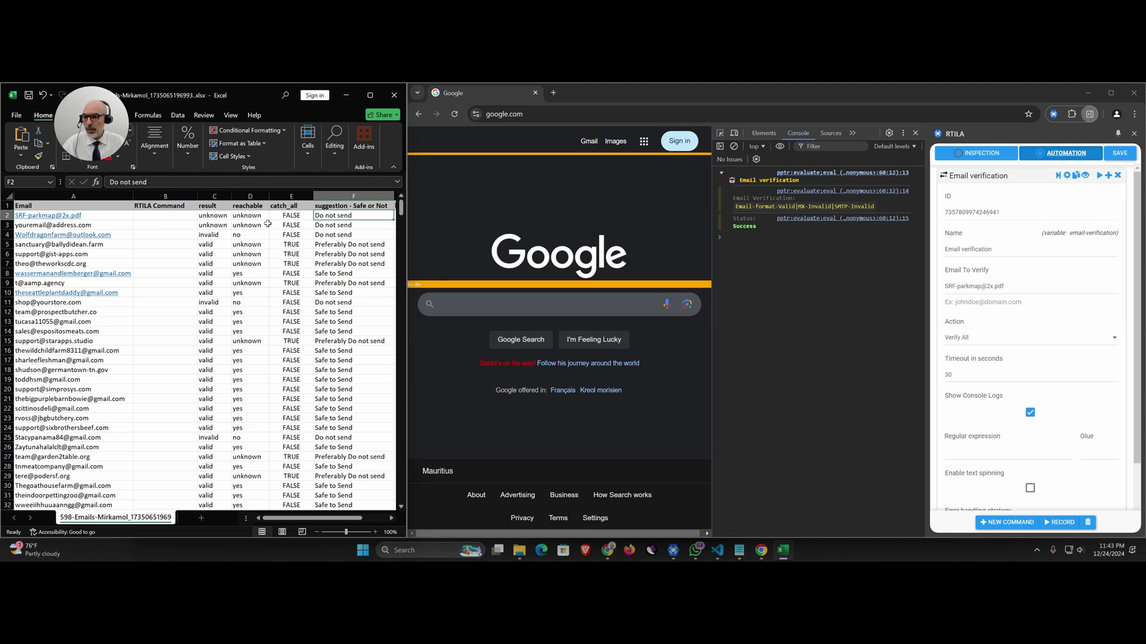
left_click(214, 273)
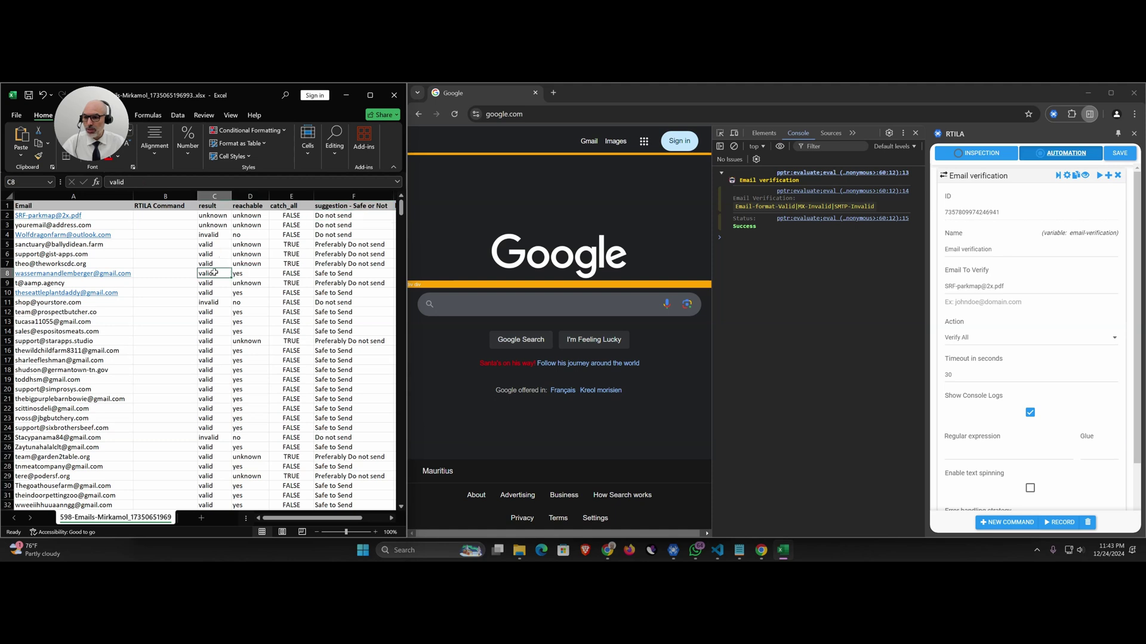
left_click(259, 276)
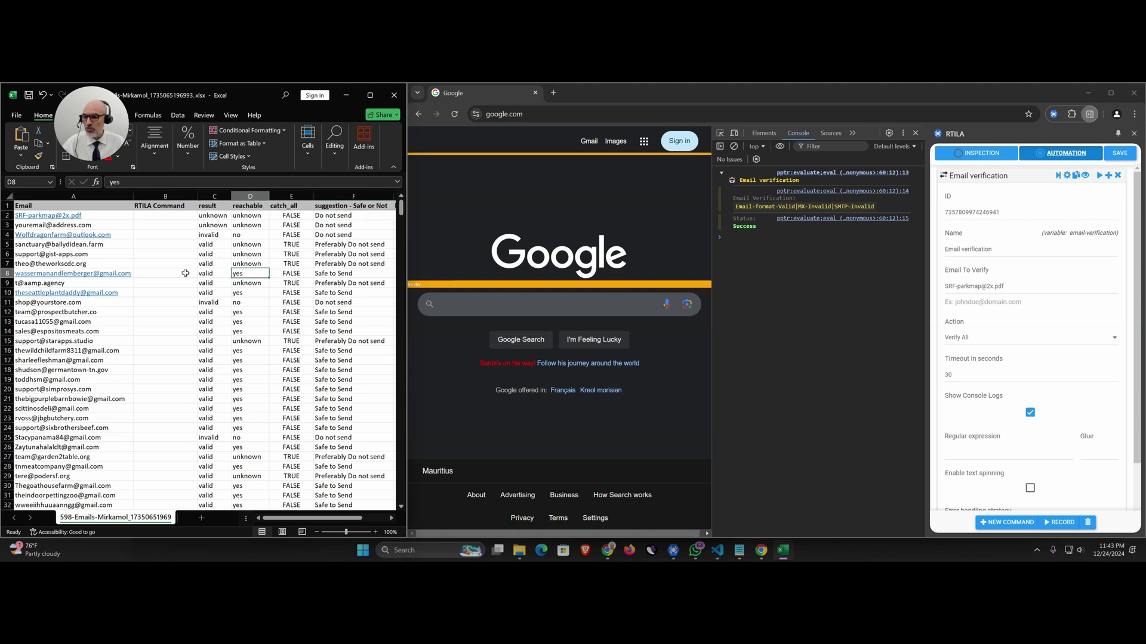
Step: Replace the Email To Verify value with the address copied from spreadsheet cell A8
left_click(159, 273)
key("Left")
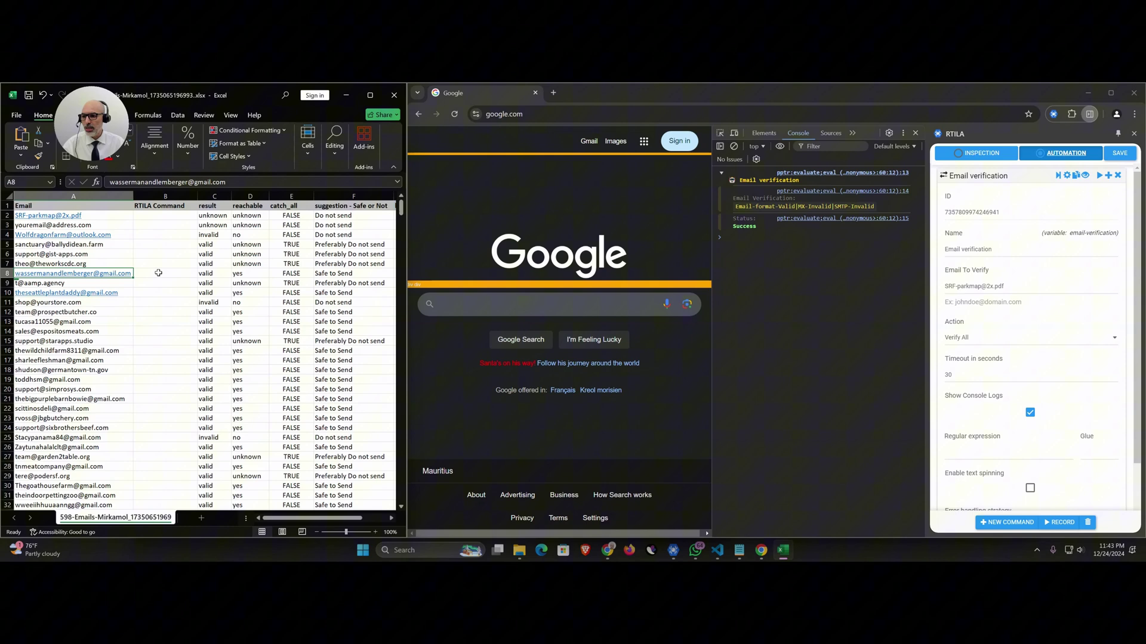
left_click_drag(226, 182, 109, 182)
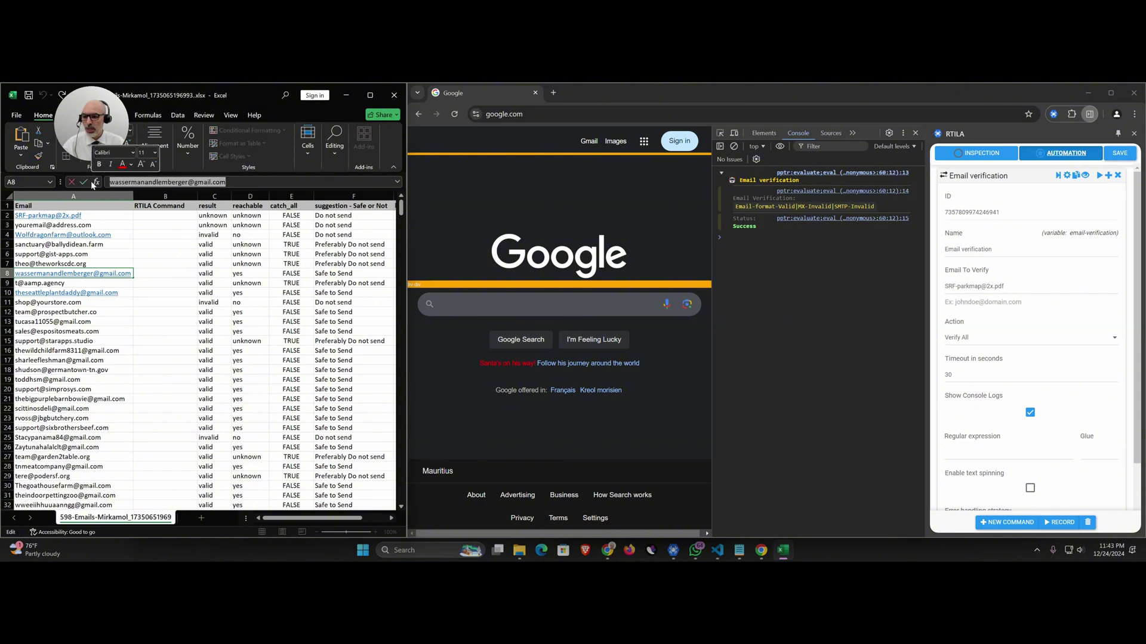
key("ctrl+c")
left_click(971, 287)
key("ctrl+a")
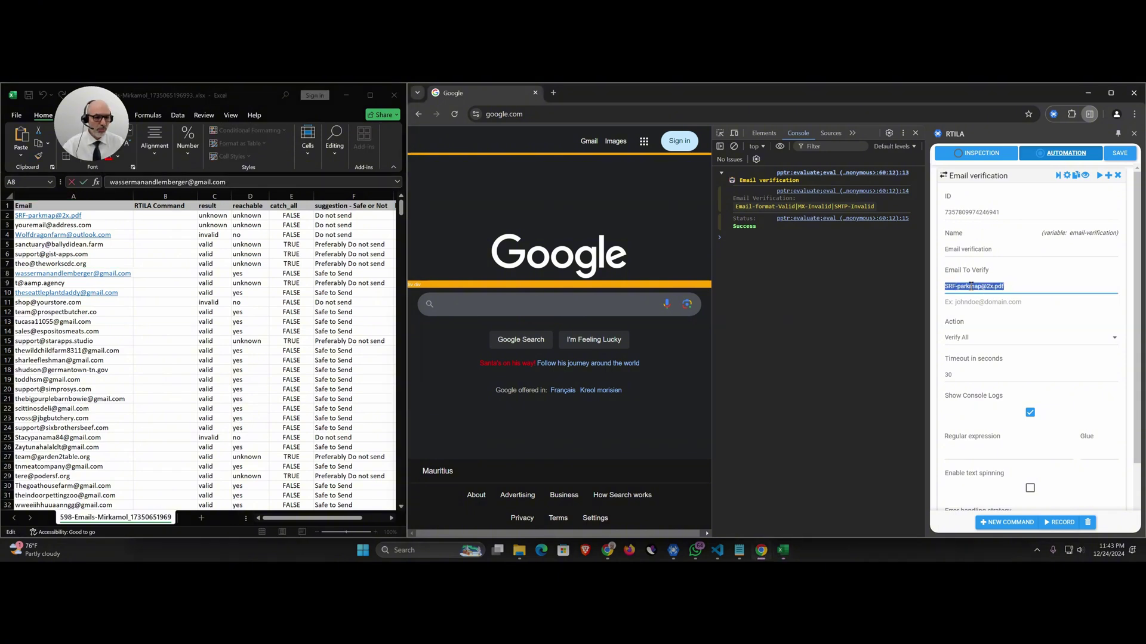
key("ctrl+v")
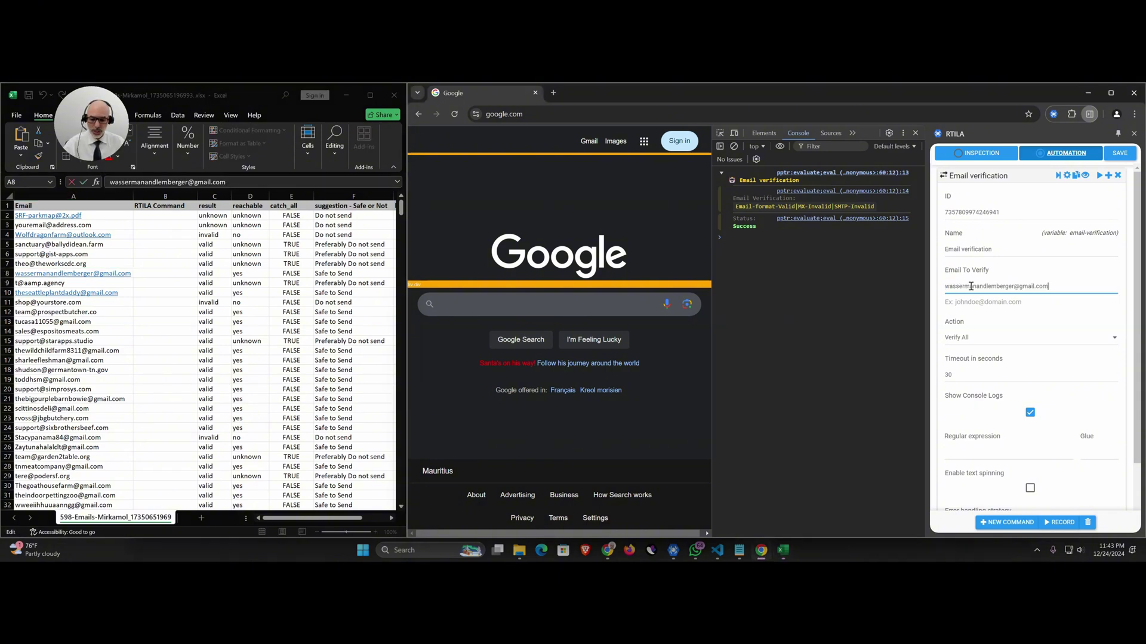
Step: Clear the console output and run the Email verification command on the row 8 address
left_click(840, 292)
key("ctrl+l")
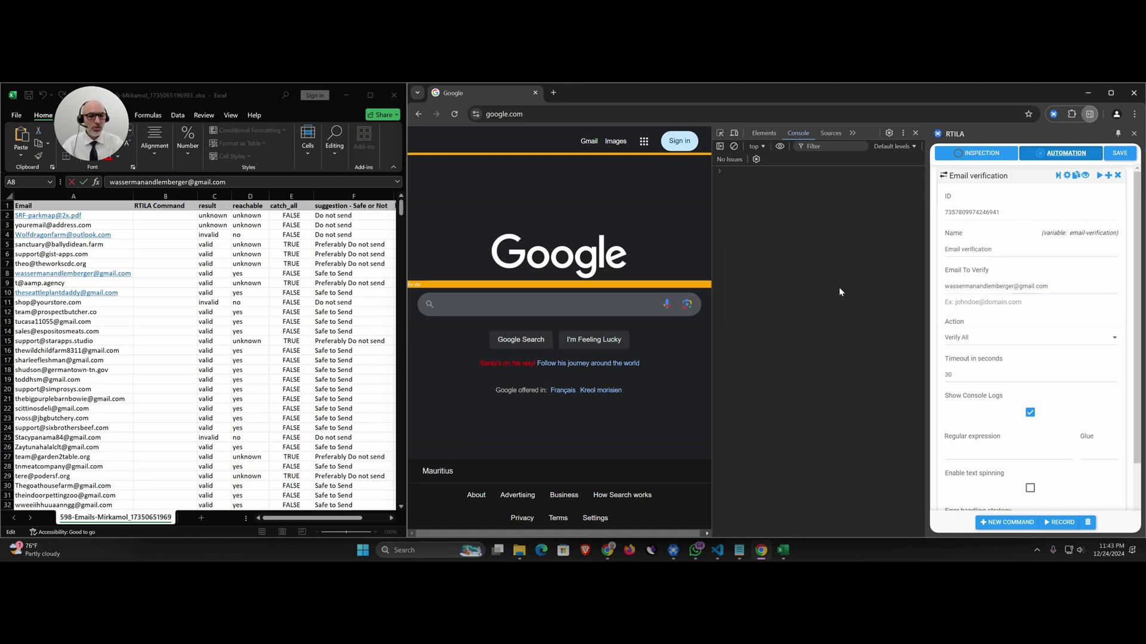
left_click(1059, 179)
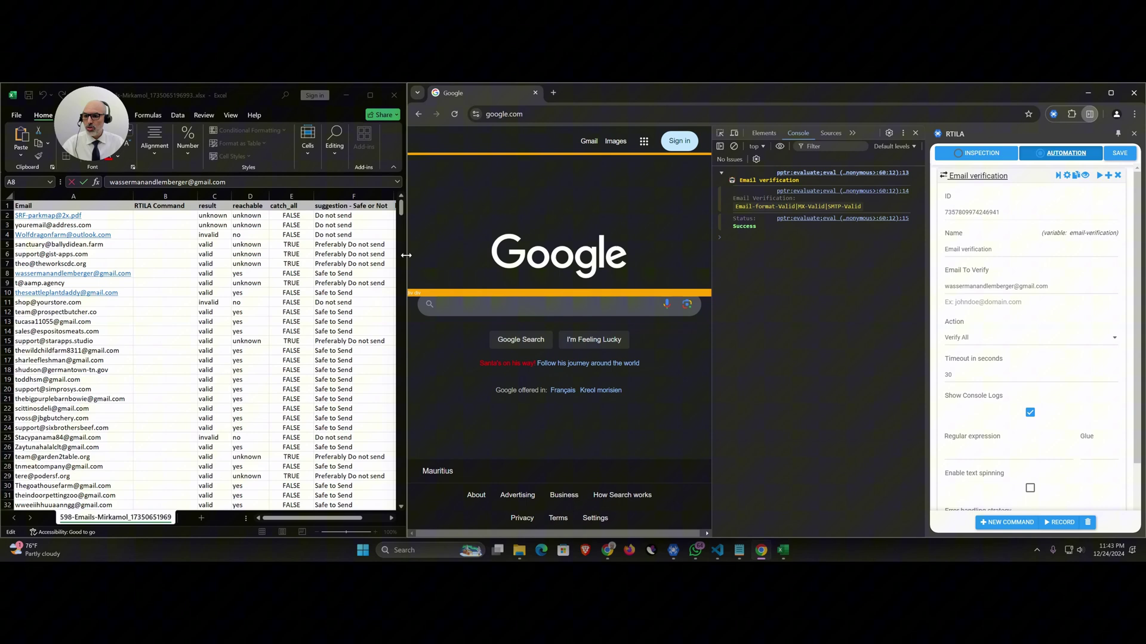
Step: Select and copy the email address in spreadsheet cell A11
left_click(182, 276)
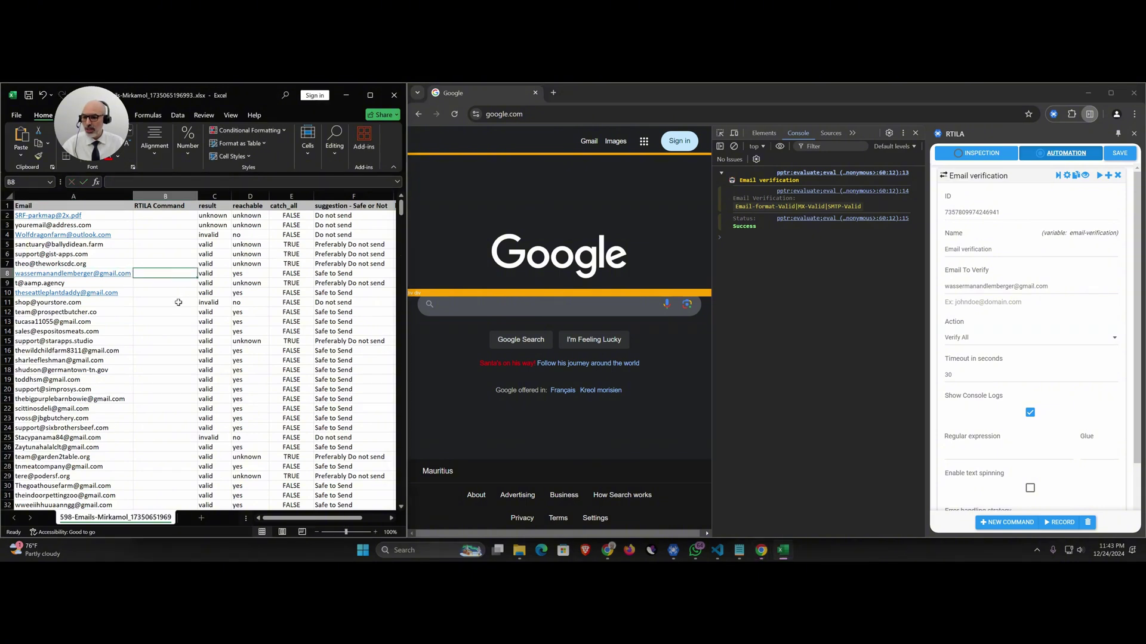
left_click(178, 302)
key("Left")
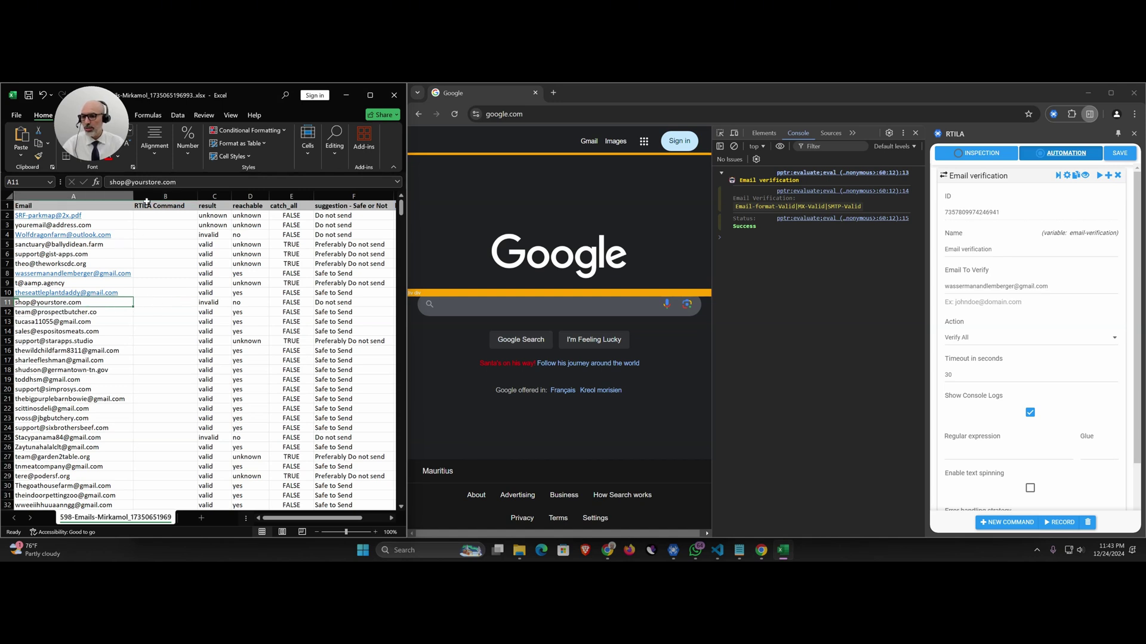
left_click_drag(178, 181, 109, 182)
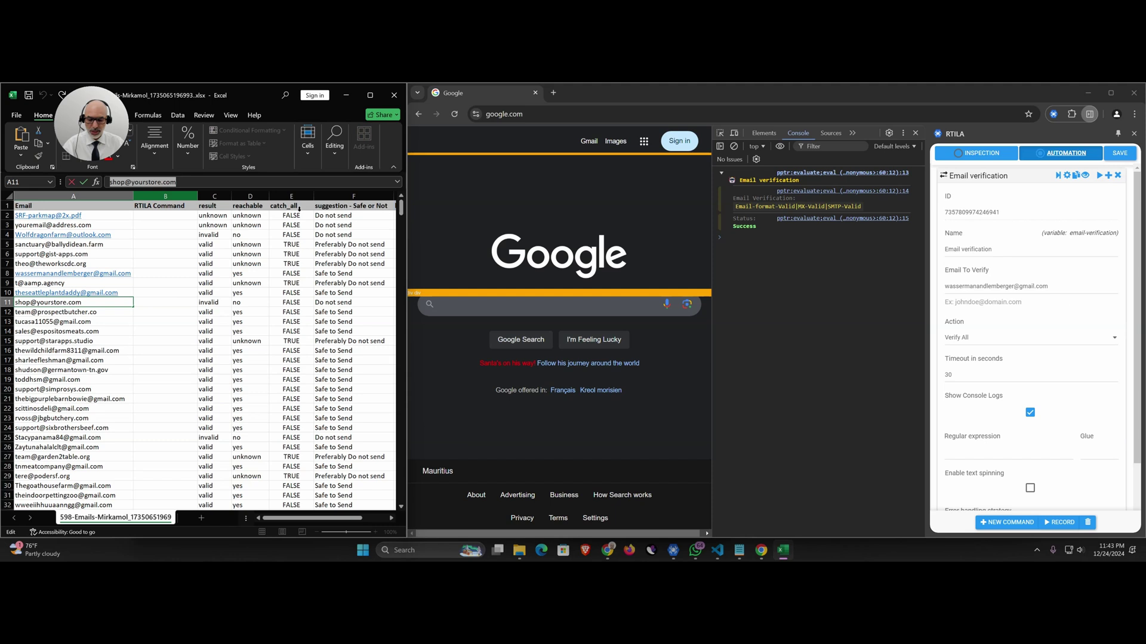
Step: Clear the console output and run the Email verification command on the address copied from row 11
left_click(855, 276)
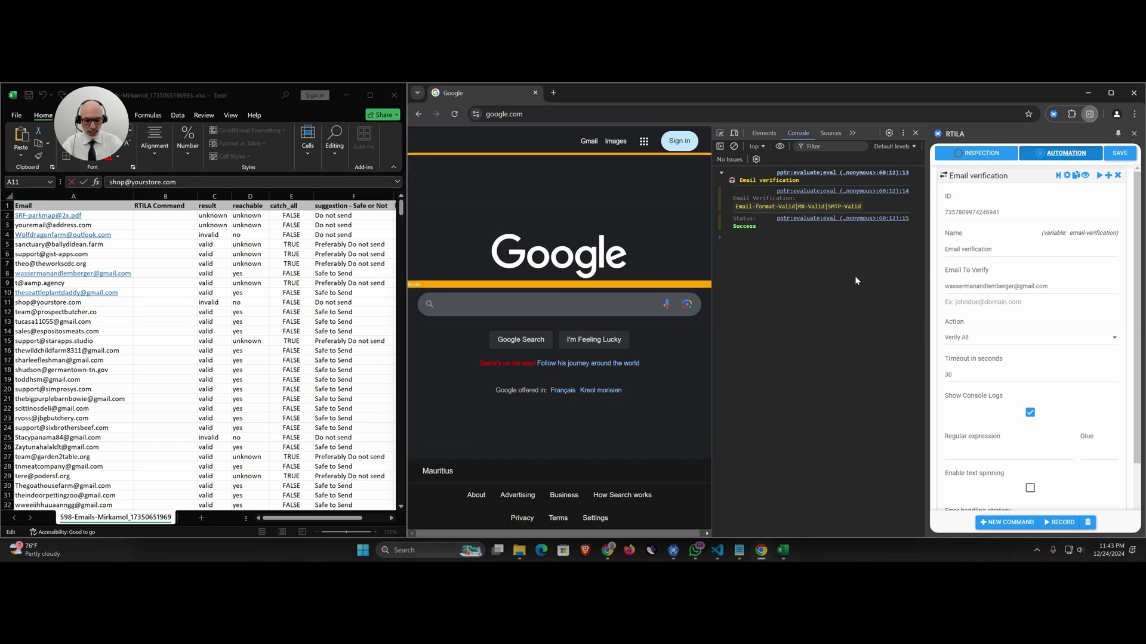
key("ctrl+l")
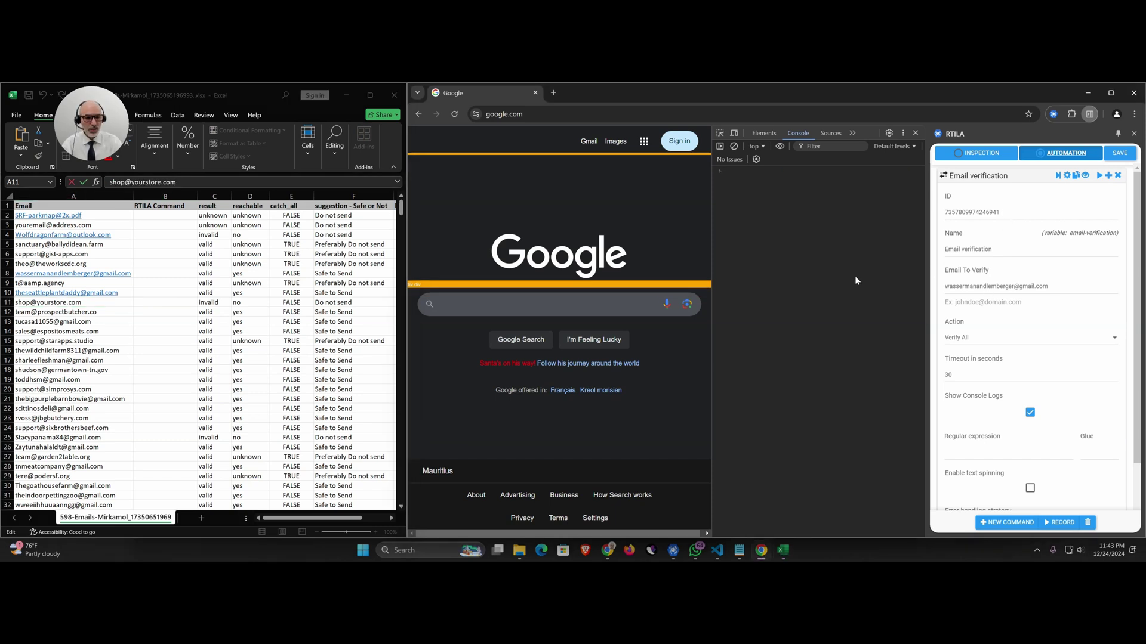
triple_click(1033, 287)
key("ctrl+v")
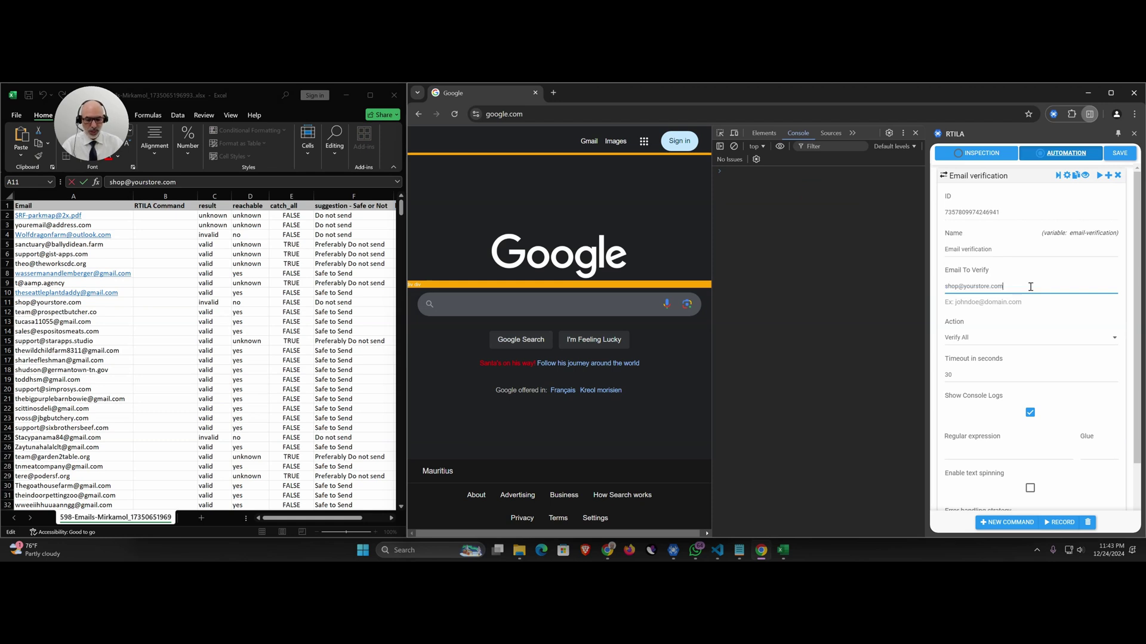
left_click(1058, 179)
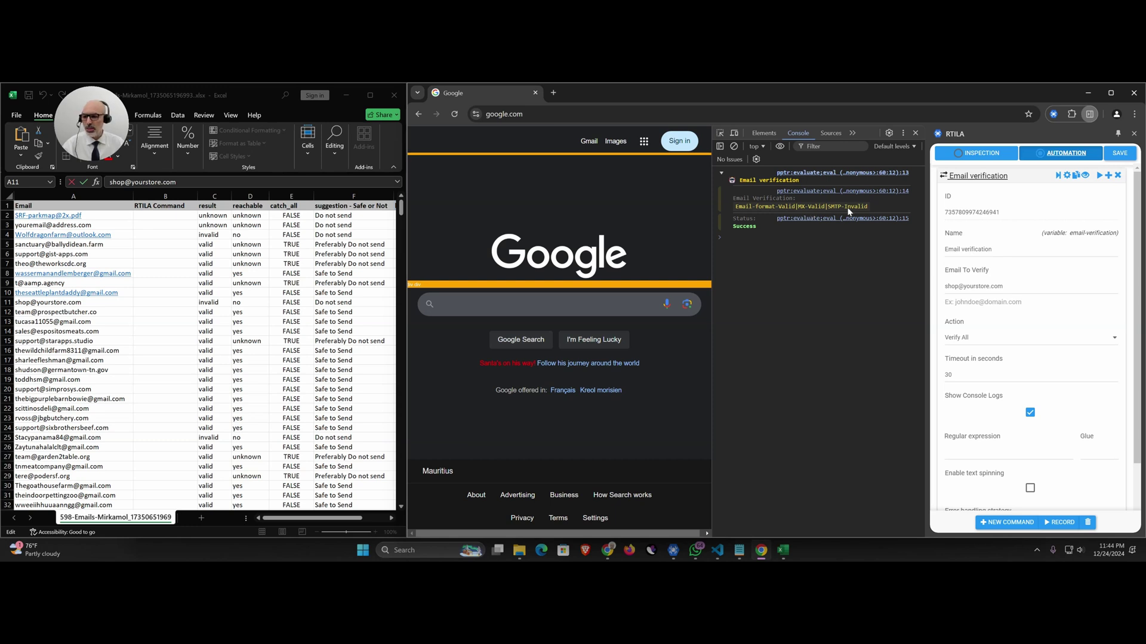
Step: Check the spreadsheet's result and reachable values for row 11
key("alt+Tab")
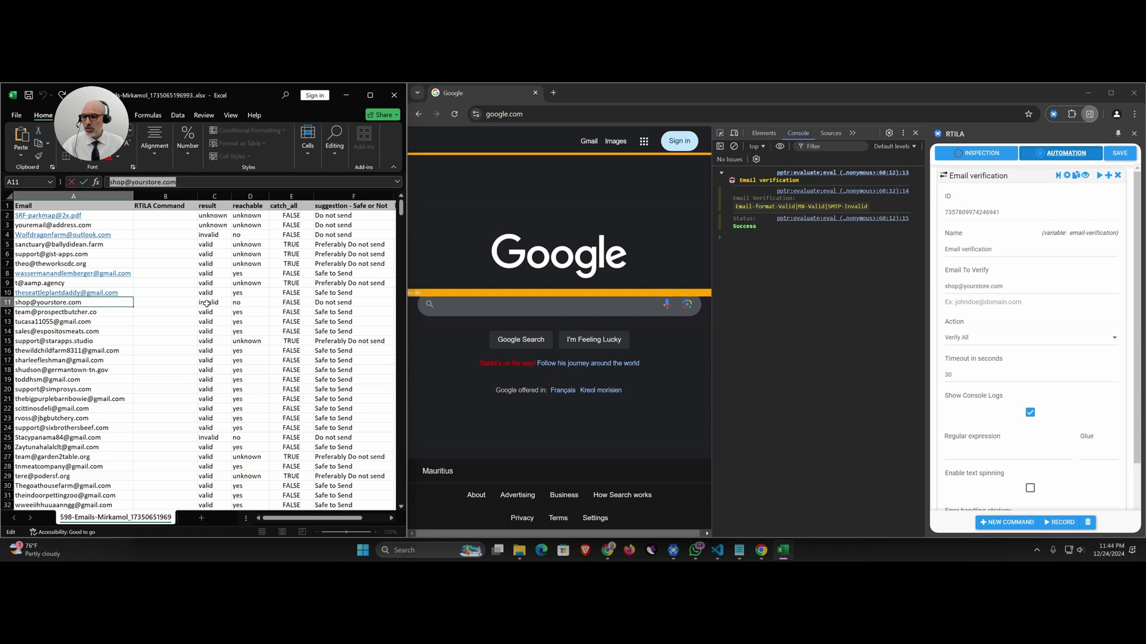
left_click(234, 304)
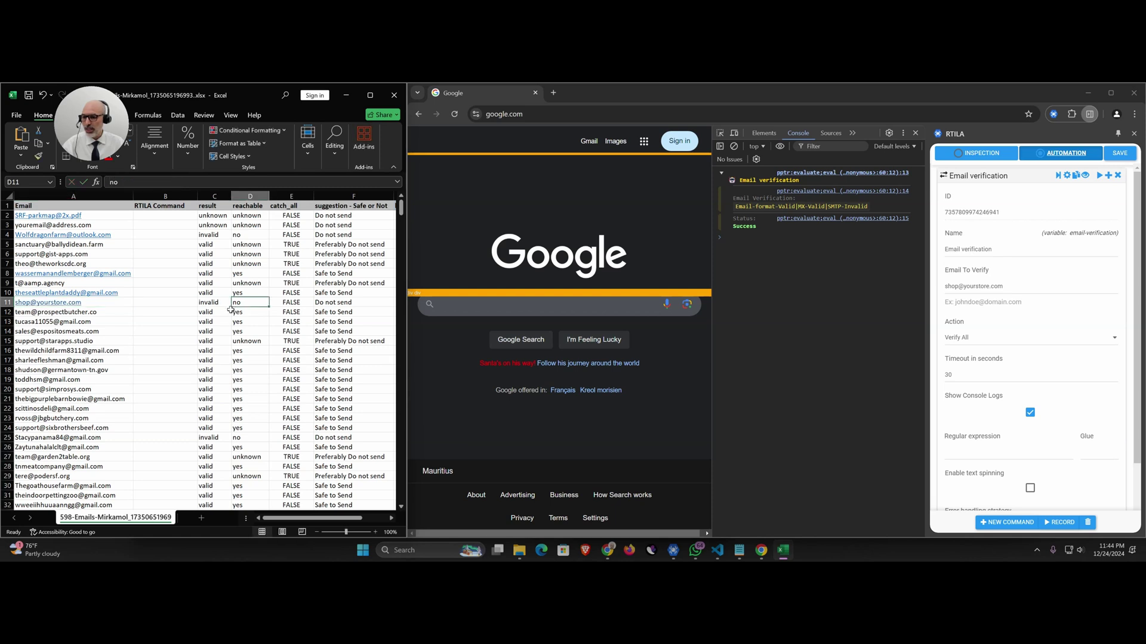
left_click(200, 316)
Step: Copy the email address from spreadsheet cell A12
left_click(121, 312)
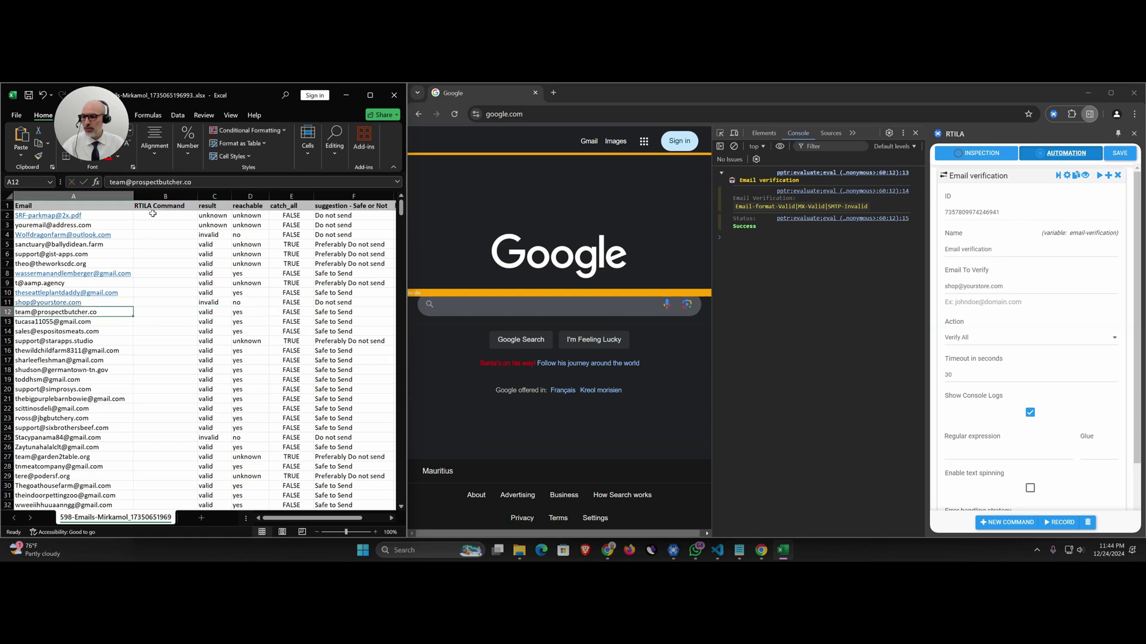
left_click_drag(193, 186, 93, 186)
key("ctrl+c")
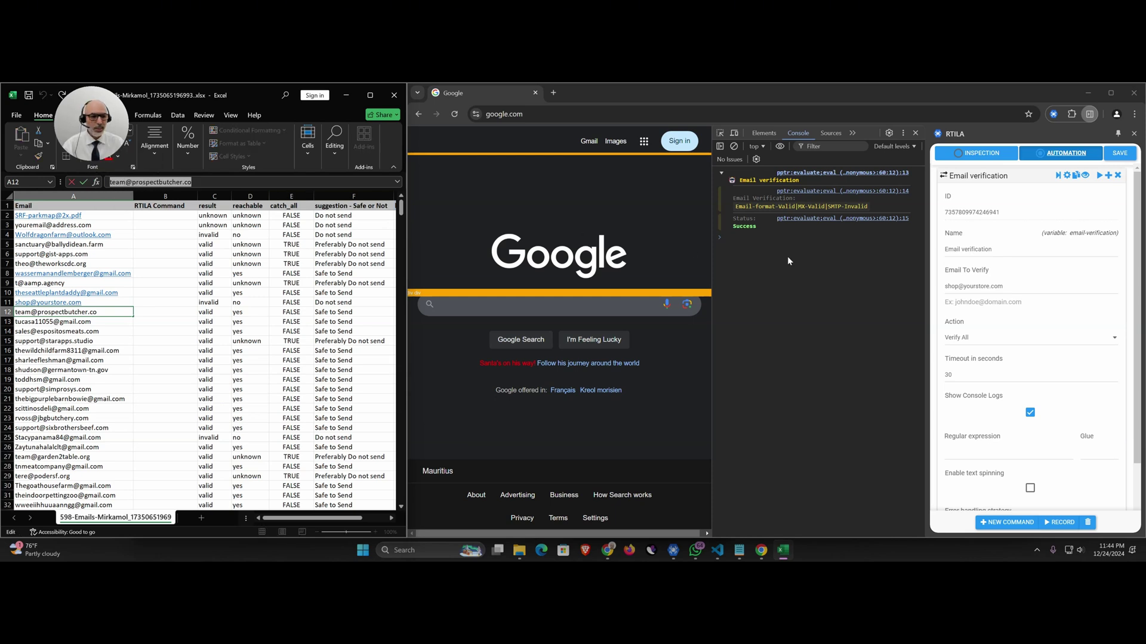
Step: Clear the console output, replace the Email To Verify value with the row 12 address and run the command
triple_click(960, 284)
key("BackSpace")
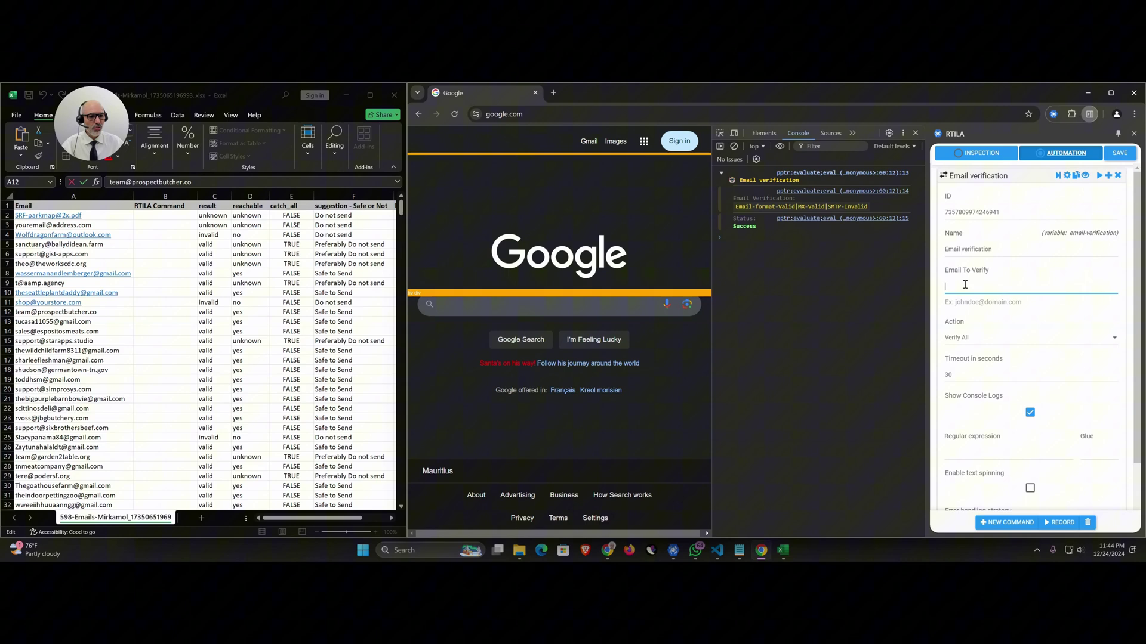
left_click(836, 296)
key("ctrl+l")
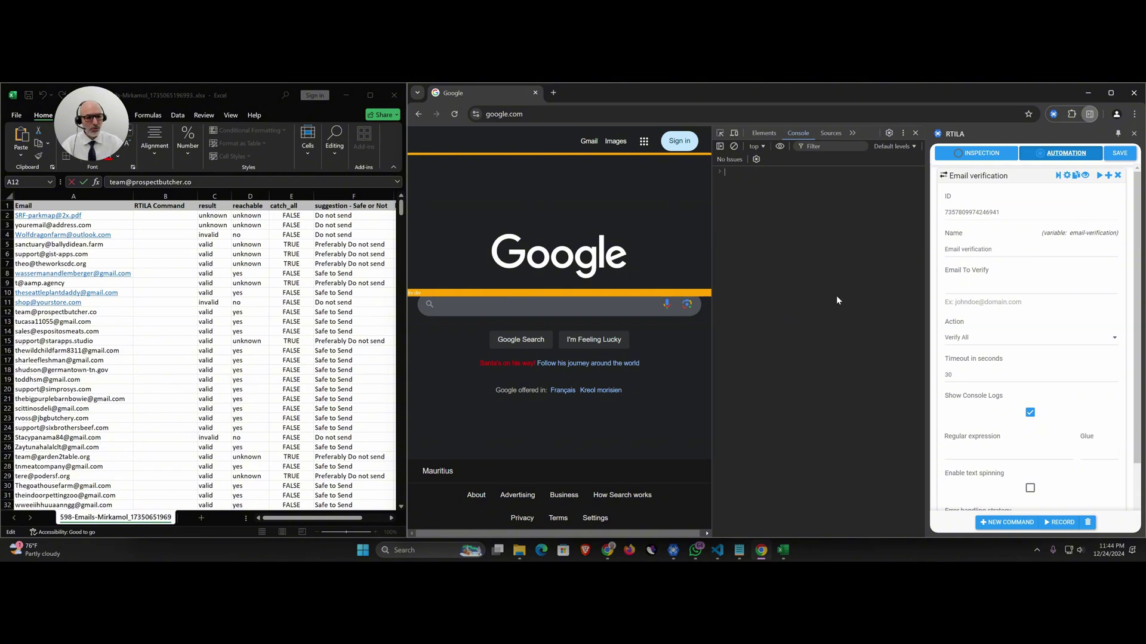
left_click(951, 285)
key("ctrl+v")
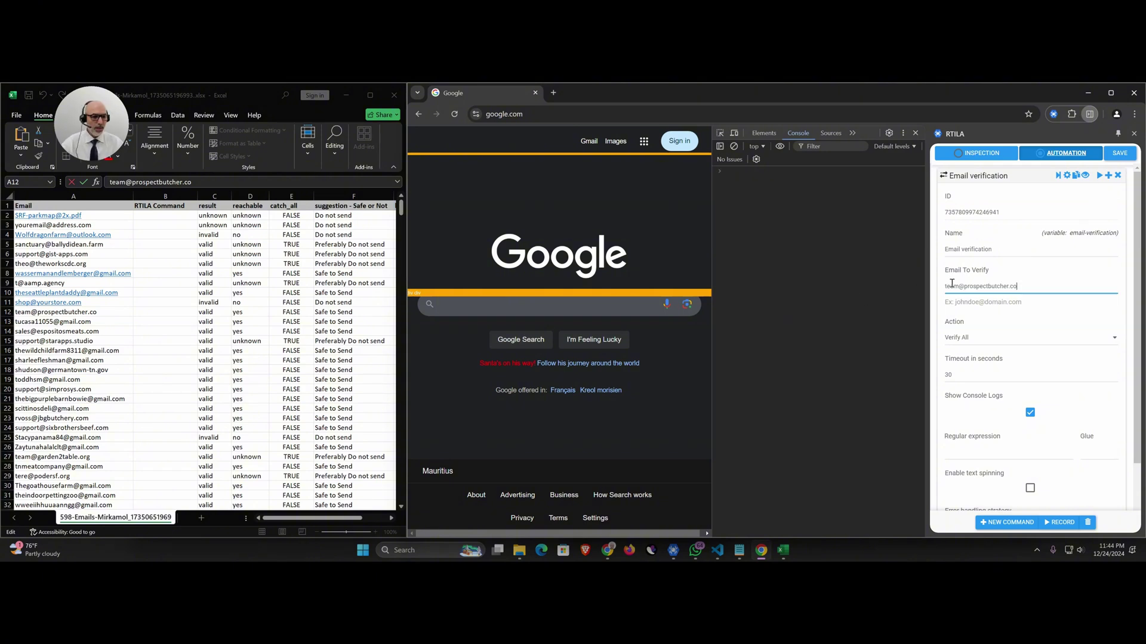
left_click(1051, 176)
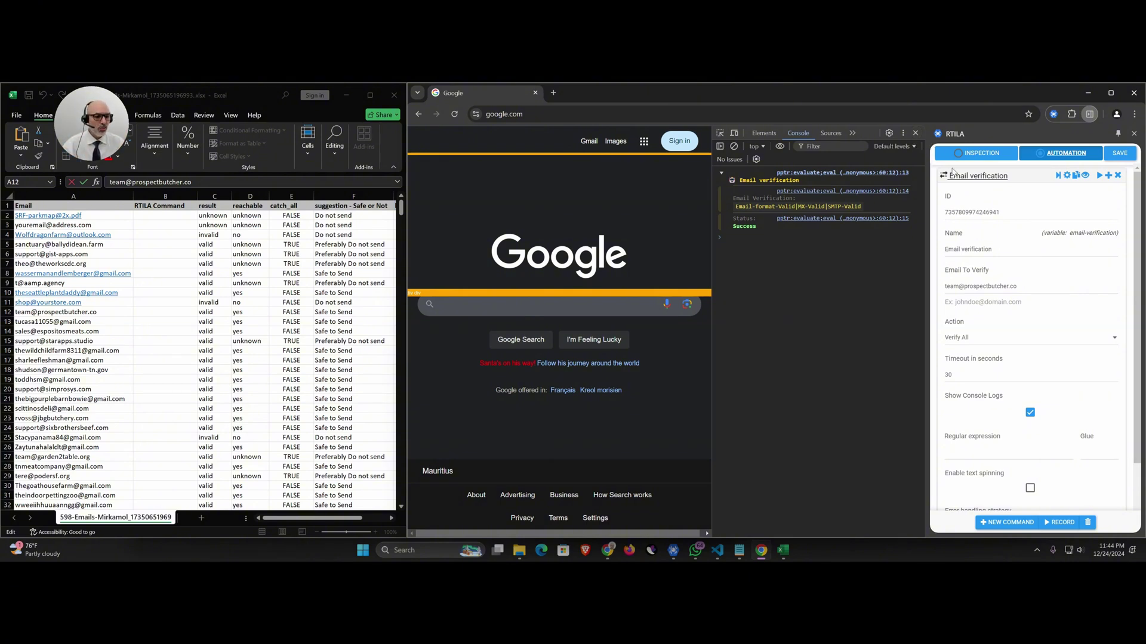
Step: Empty the Email To Verify field, turn off Show Console Logs and save the automation
left_click_drag(964, 287, 1007, 288)
key("ctrl+a")
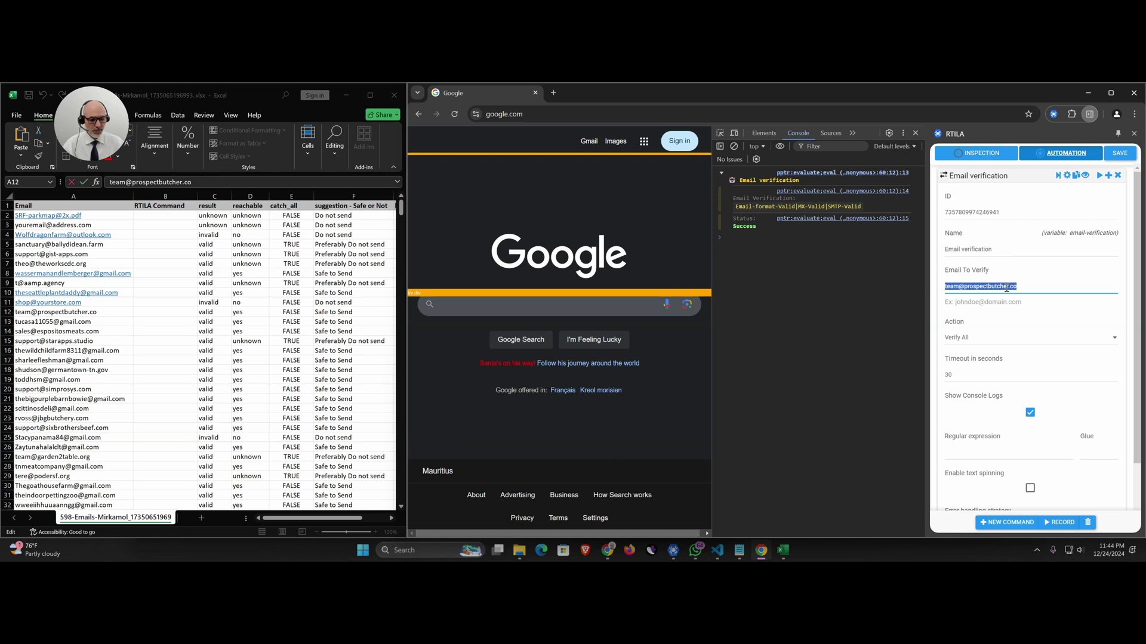
key("BackSpace")
left_click(1030, 412)
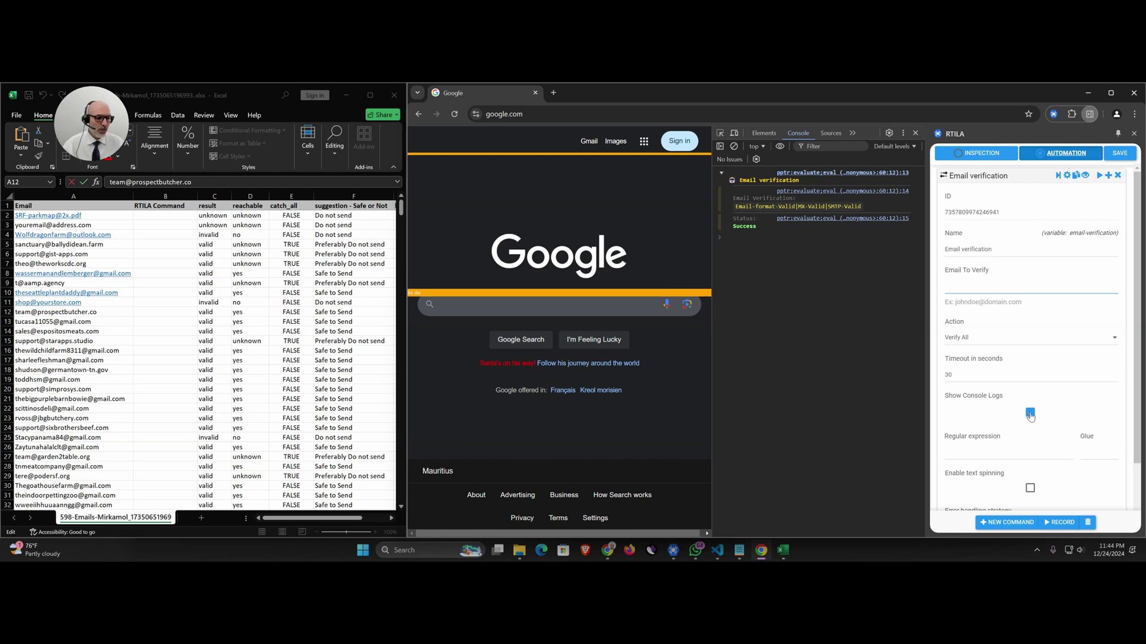
left_click(1120, 153)
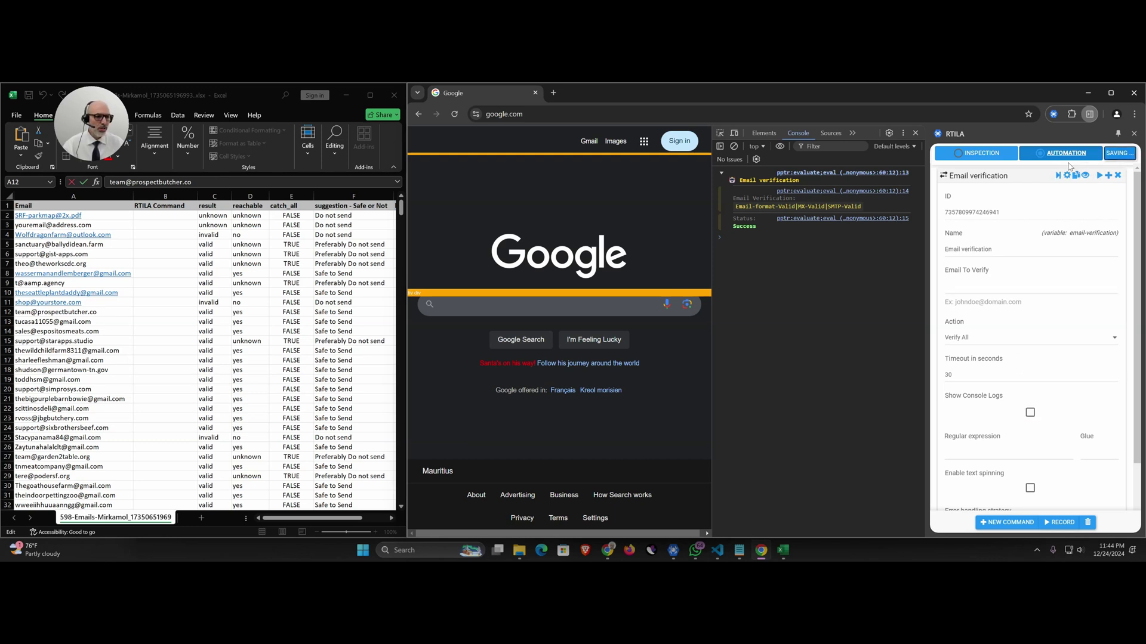
Step: Close the developer tools, add a List command and place it above the Email verification command
left_click(915, 133)
left_click(984, 179)
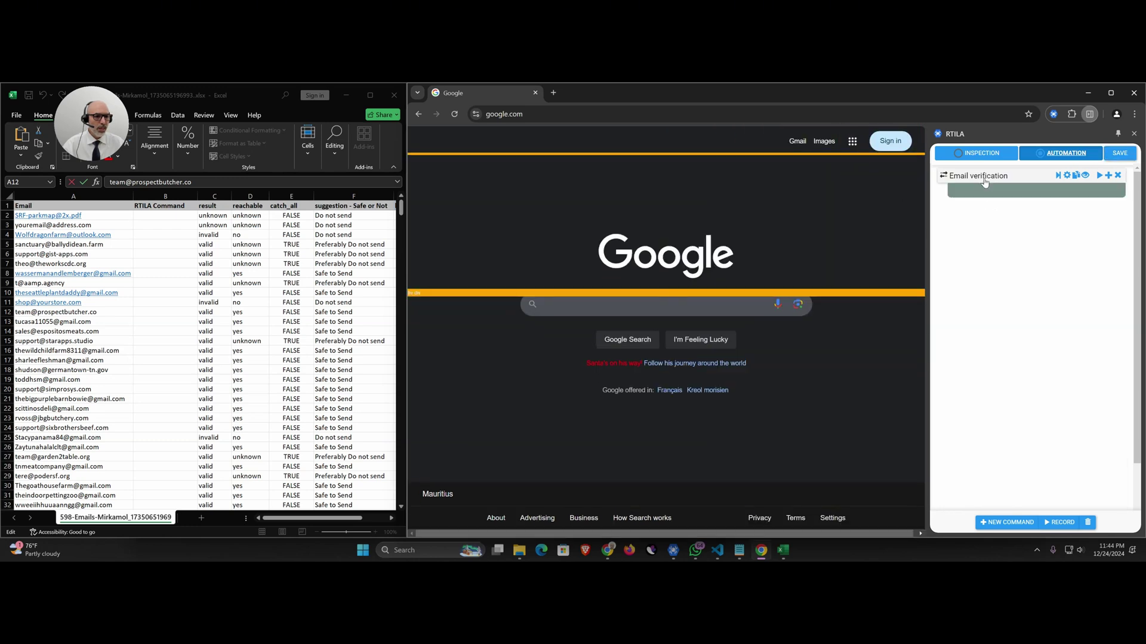
left_click(1000, 523)
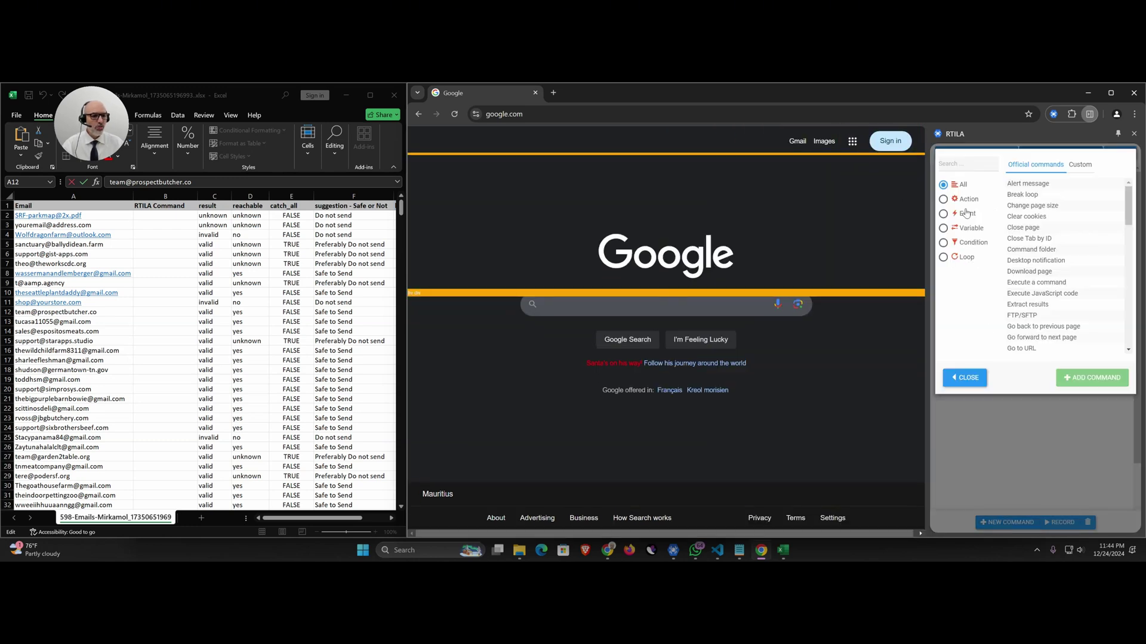
left_click(957, 163)
type("list")
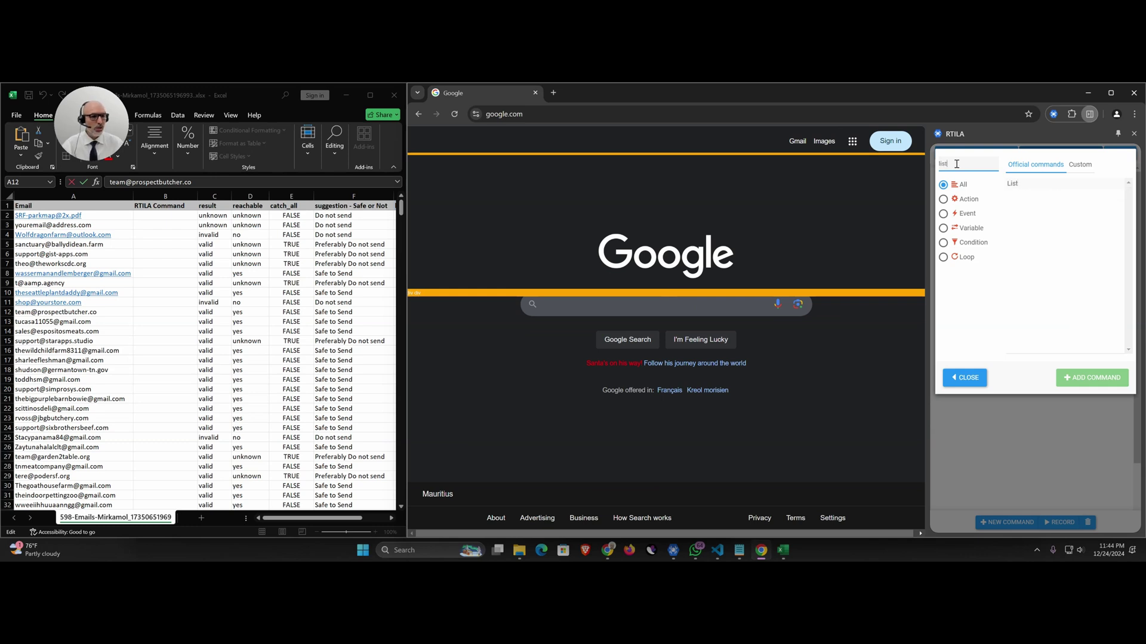
double_click(1011, 185)
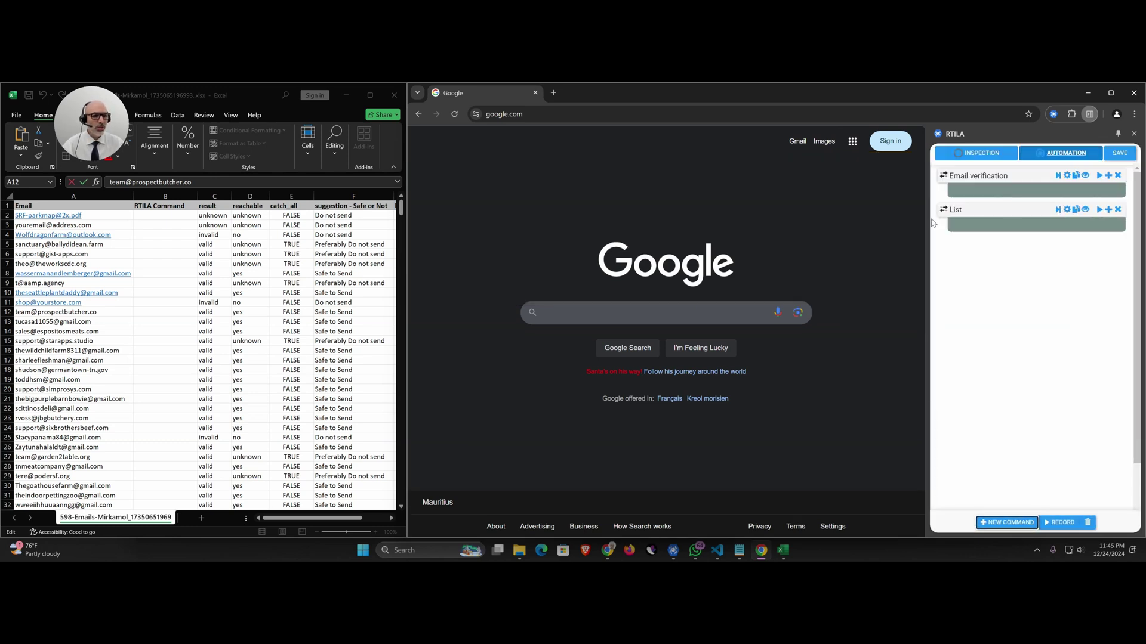
left_click_drag(926, 219, 867, 179)
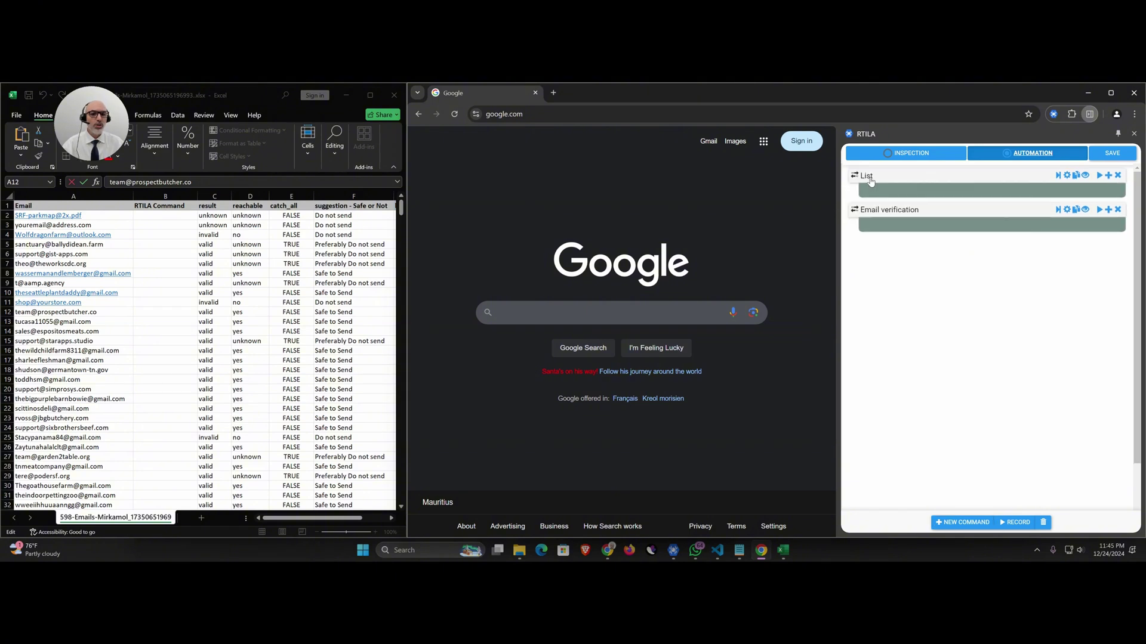
Step: Fill the List command's manually entered values with the email addresses copied from spreadsheet cells A2 to A20
left_click(866, 179)
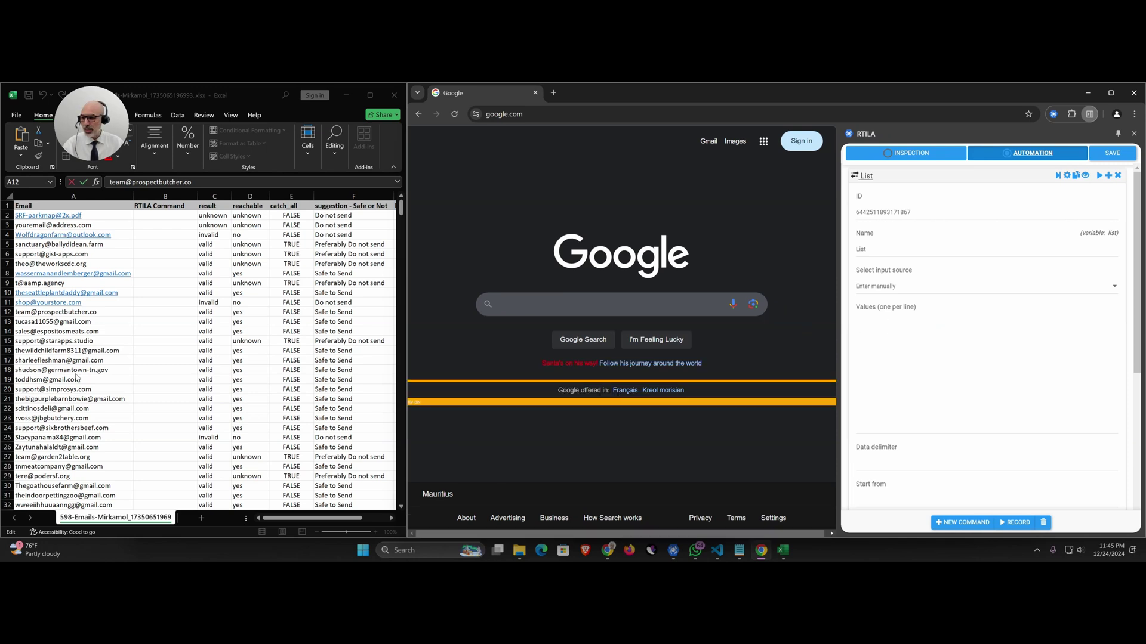
left_click(56, 328)
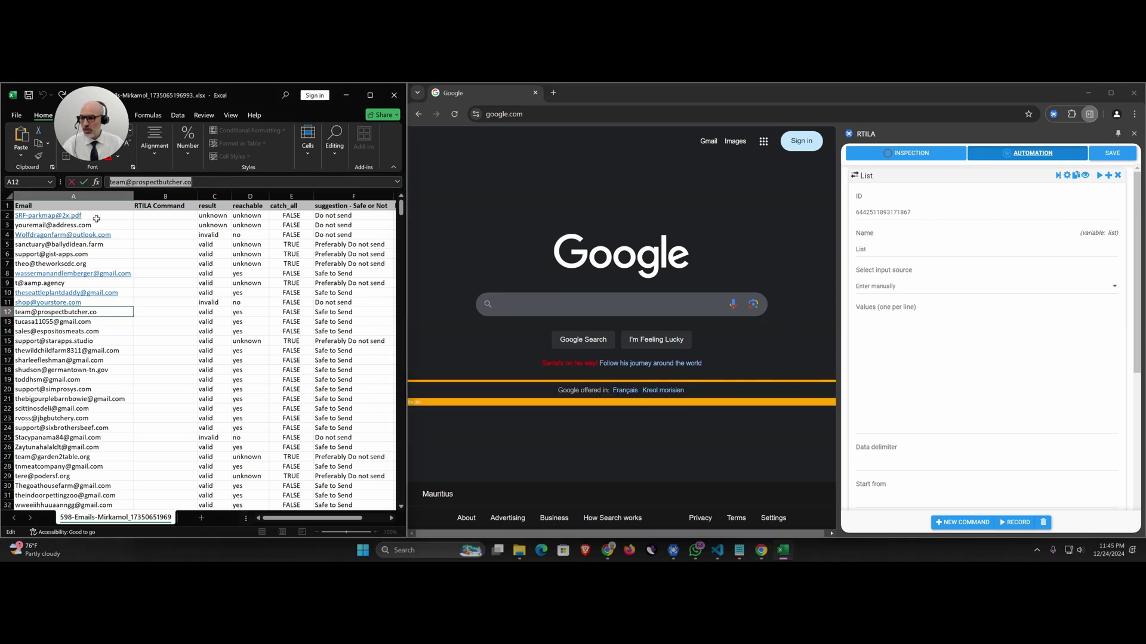
left_click_drag(96, 218, 92, 387)
key("ctrl+c")
left_click(927, 327)
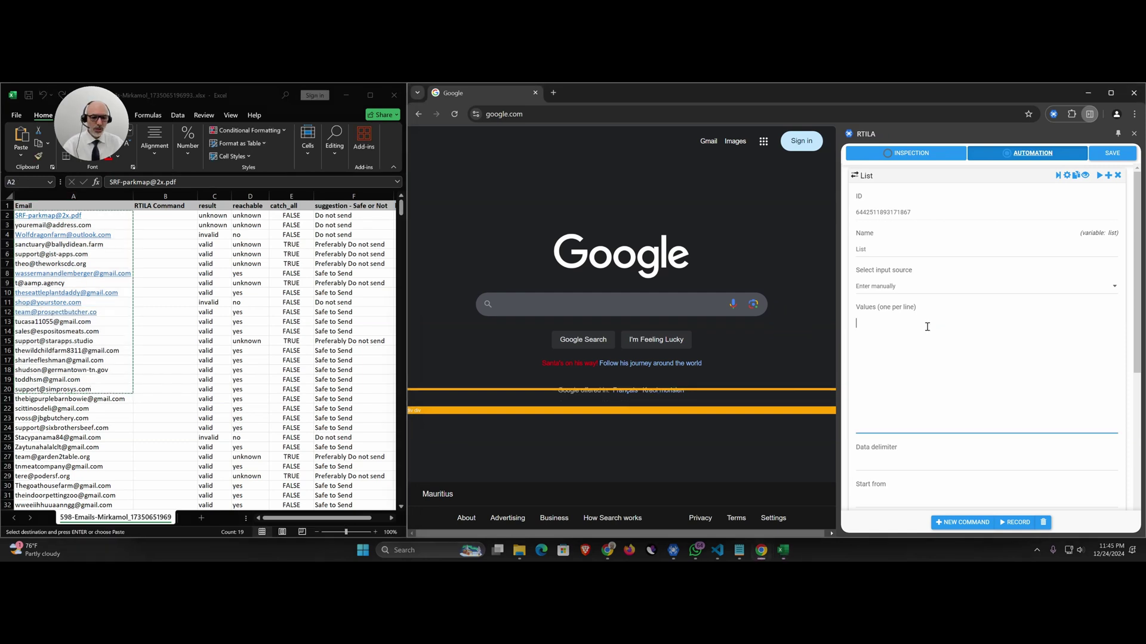
key("ctrl+v")
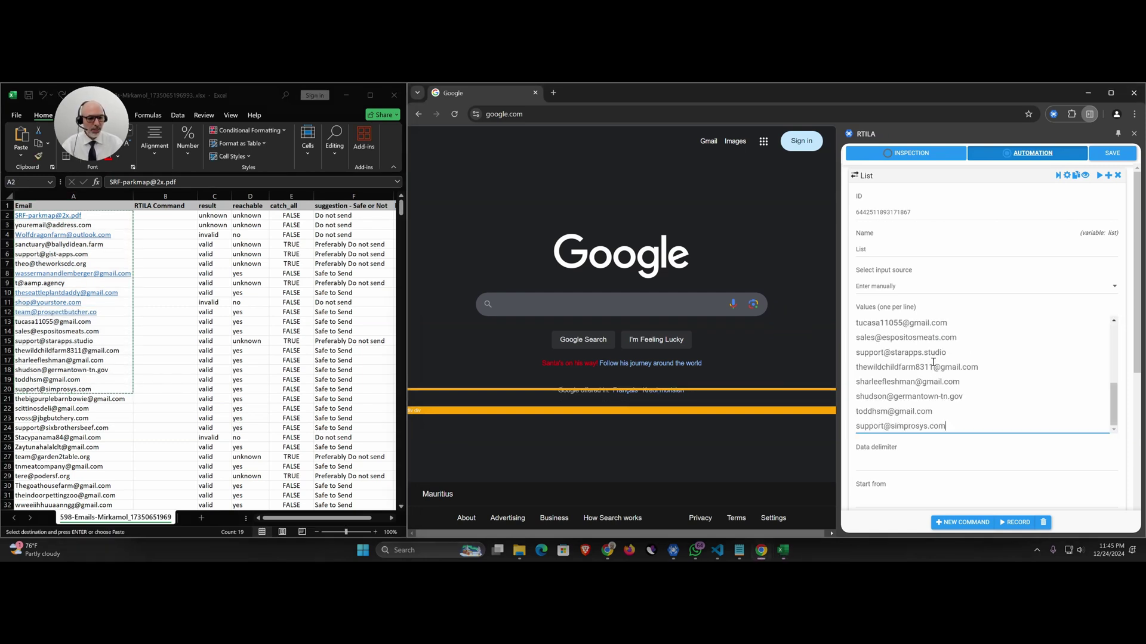
scroll(928, 367, "up", 4)
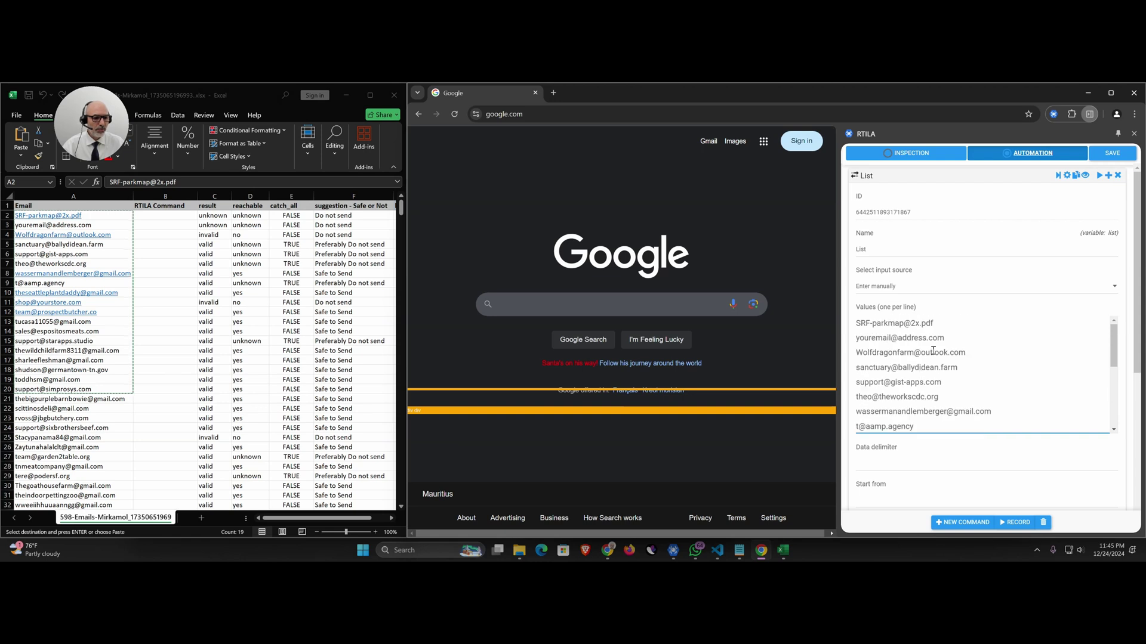
Step: Nest the Email verification command inside the List command and set Email To Verify to the {{List}} variable
left_click_drag(873, 175, 895, 202)
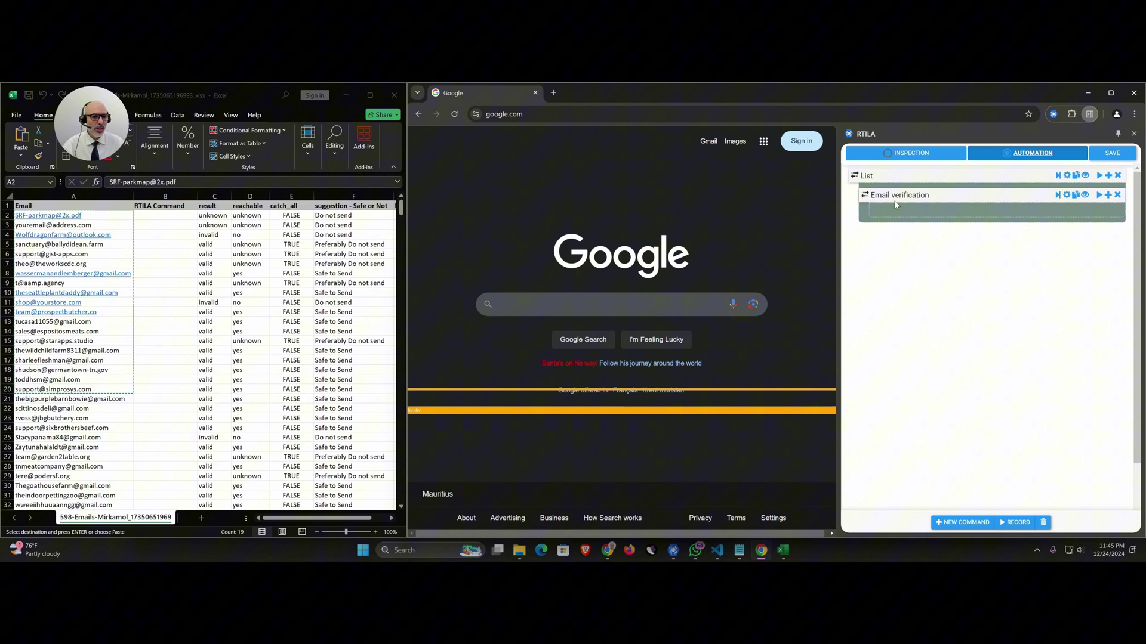
left_click(884, 195)
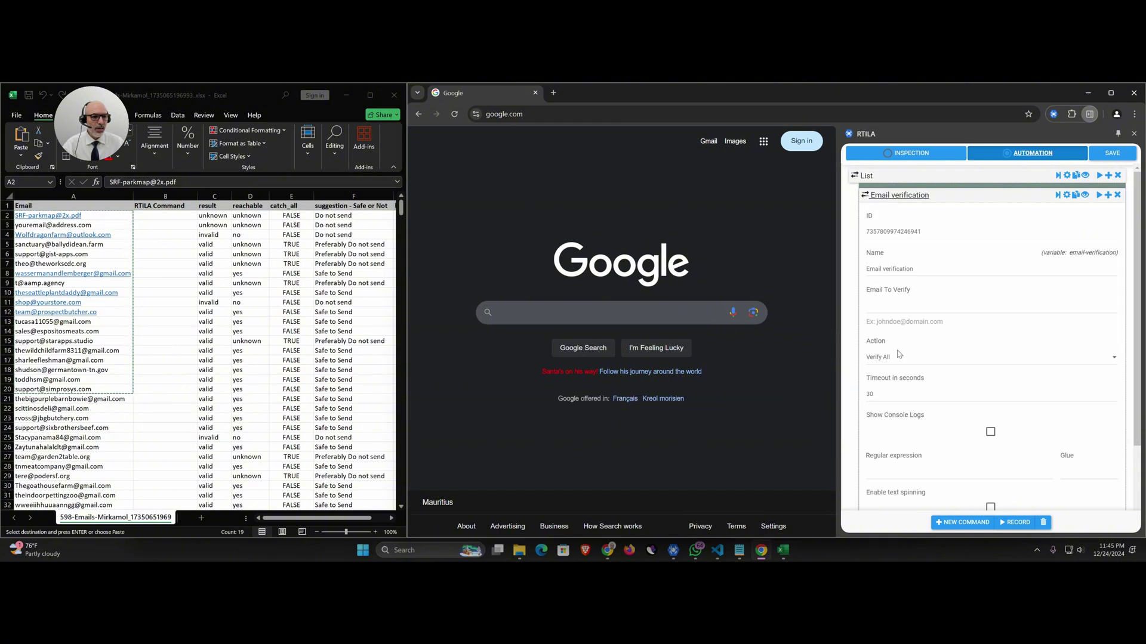
left_click(894, 307)
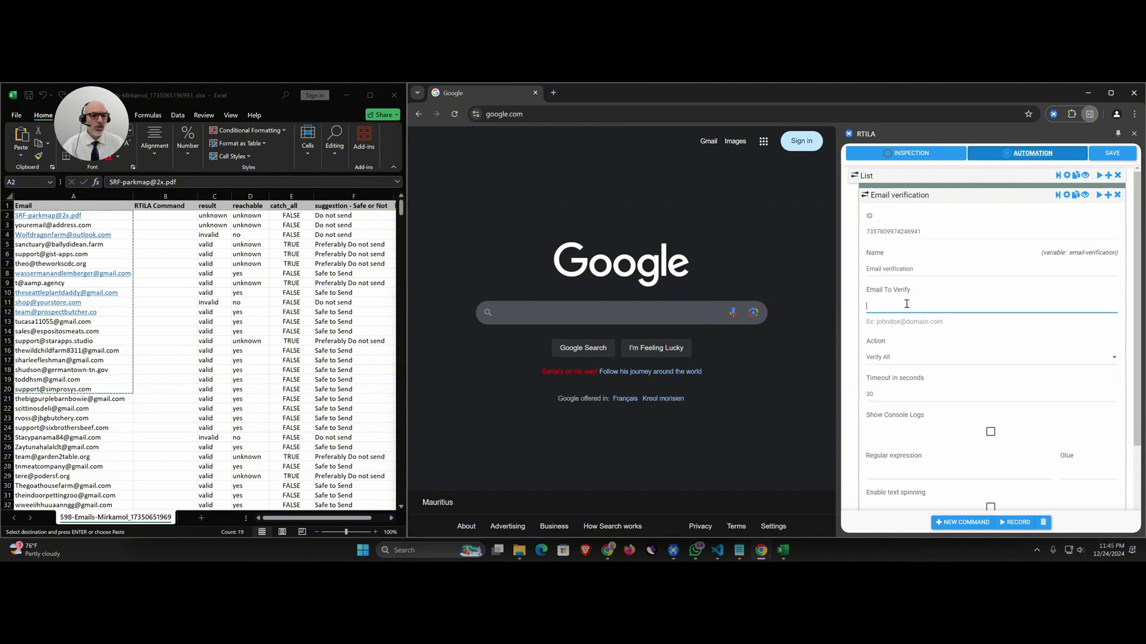
left_click(871, 178)
double_click(878, 251)
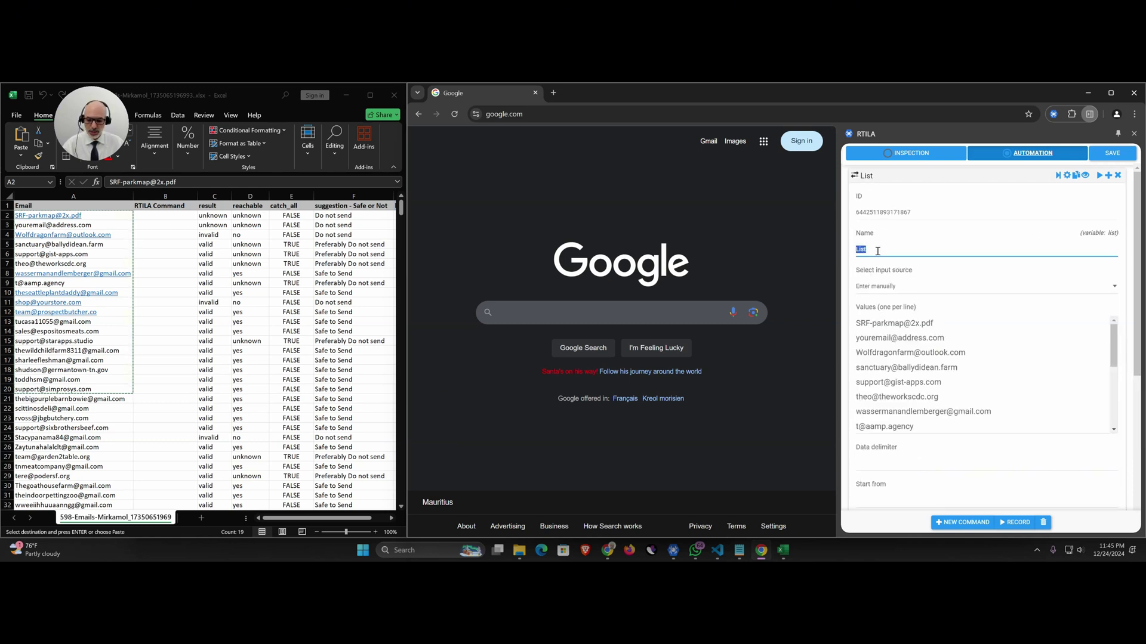
left_click(868, 177)
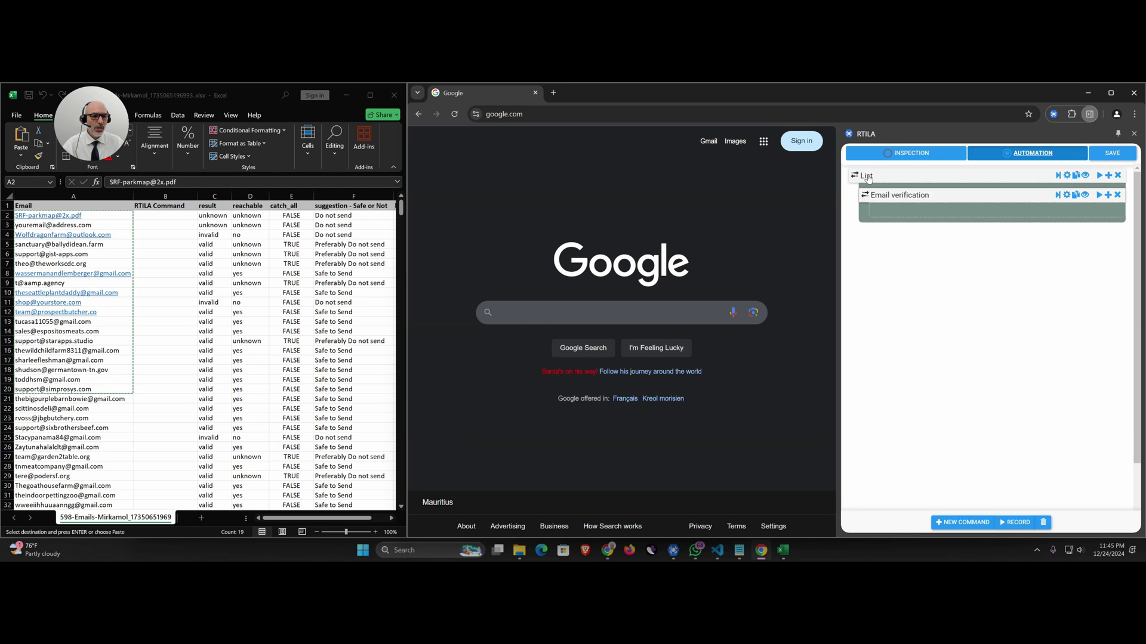
left_click(884, 195)
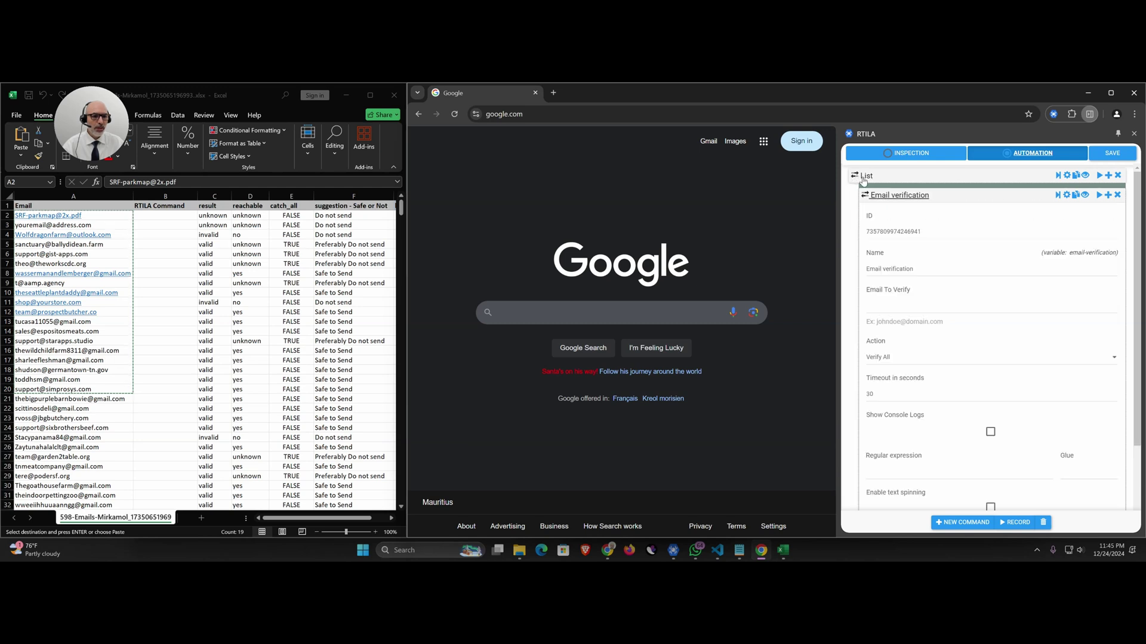
left_click(898, 310)
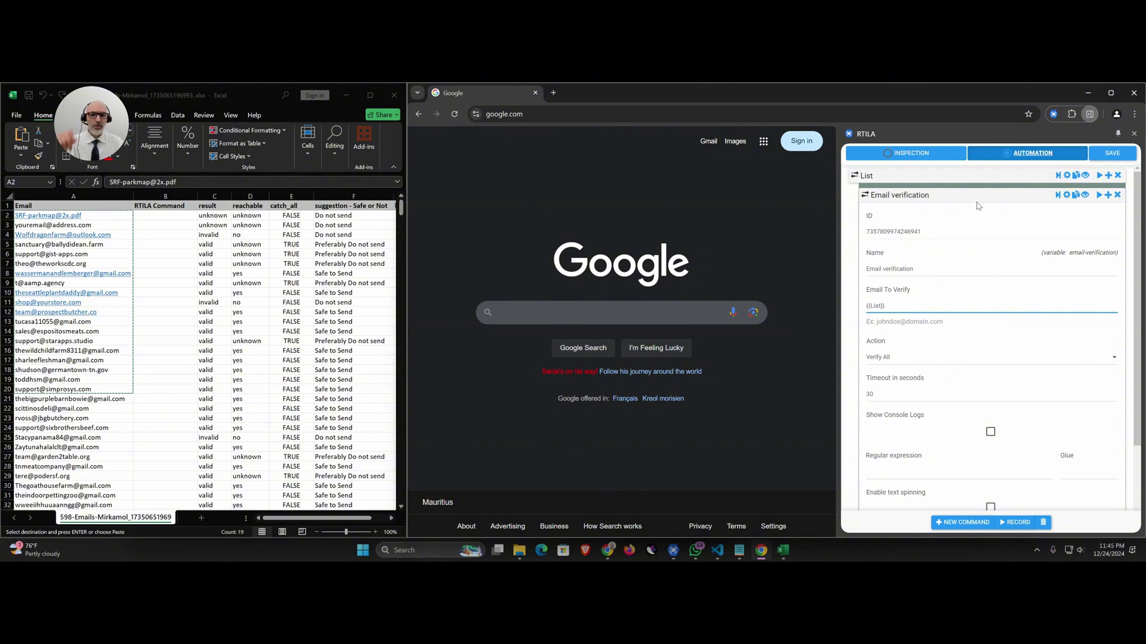
Step: Collapse the Email verification settings, add an Extract results command inside the List command and save the automation
left_click(874, 193)
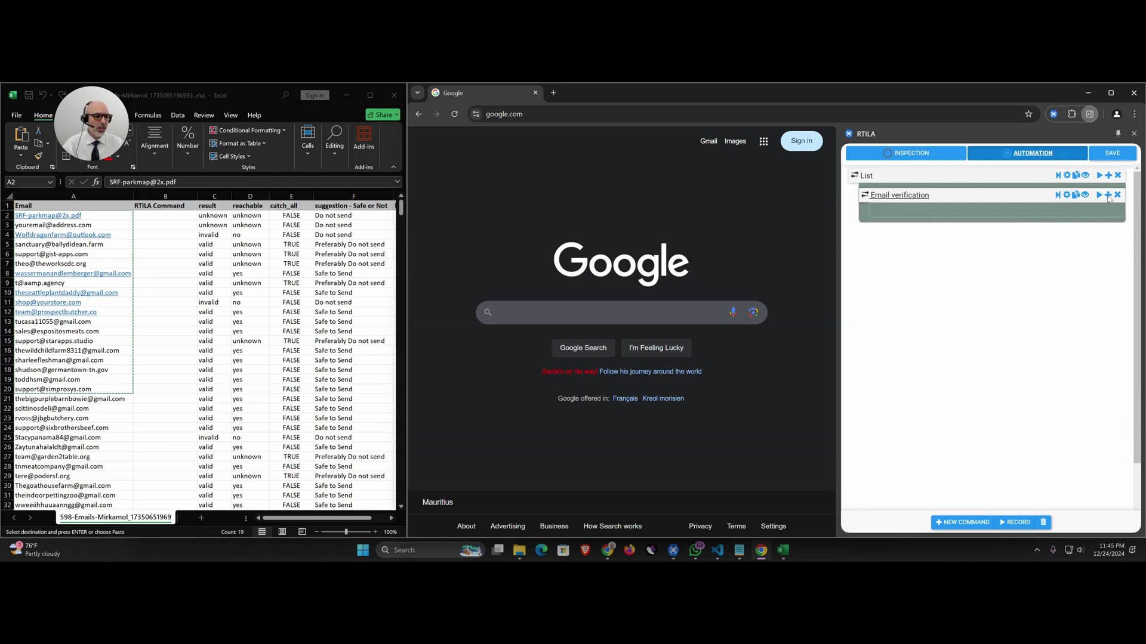
left_click(1108, 175)
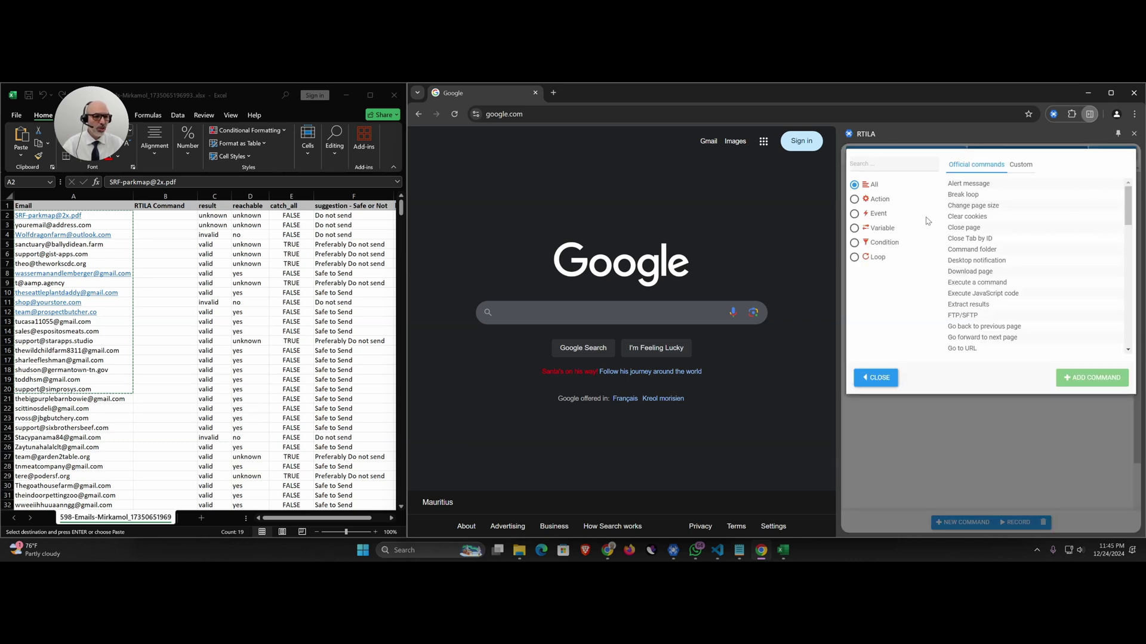
left_click(893, 165)
type("extr")
left_click(977, 185)
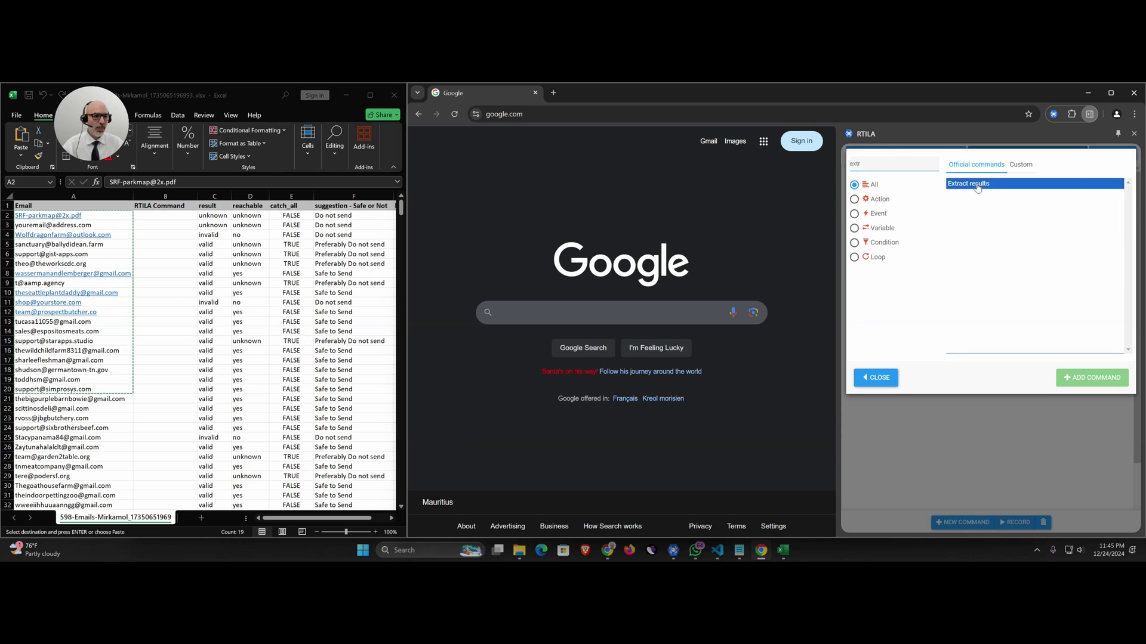
double_click(977, 185)
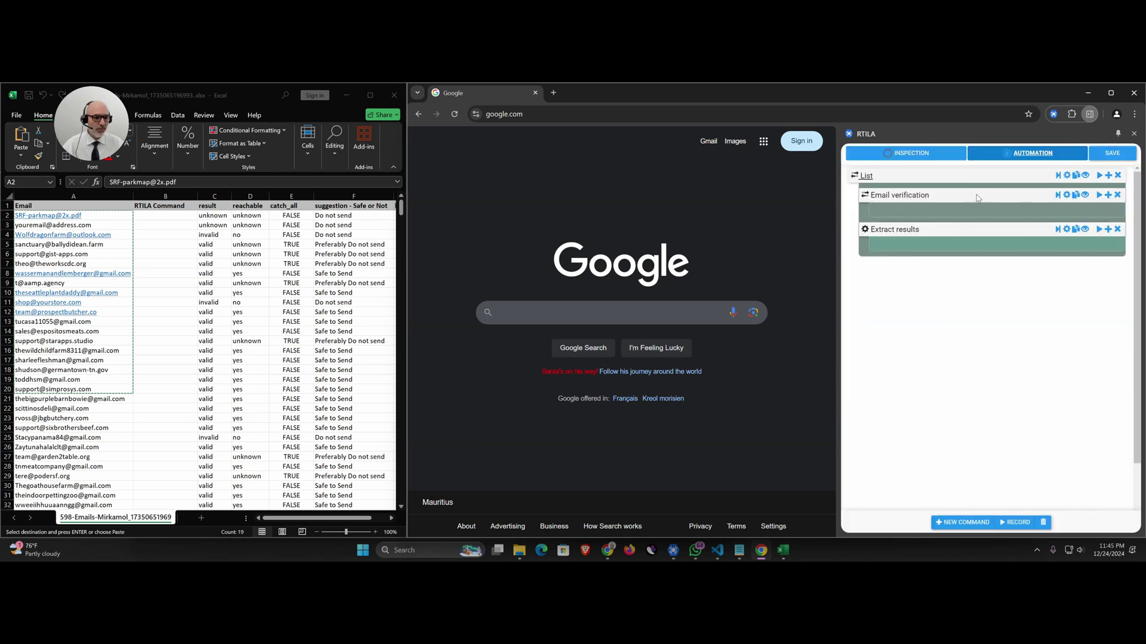
left_click(1110, 154)
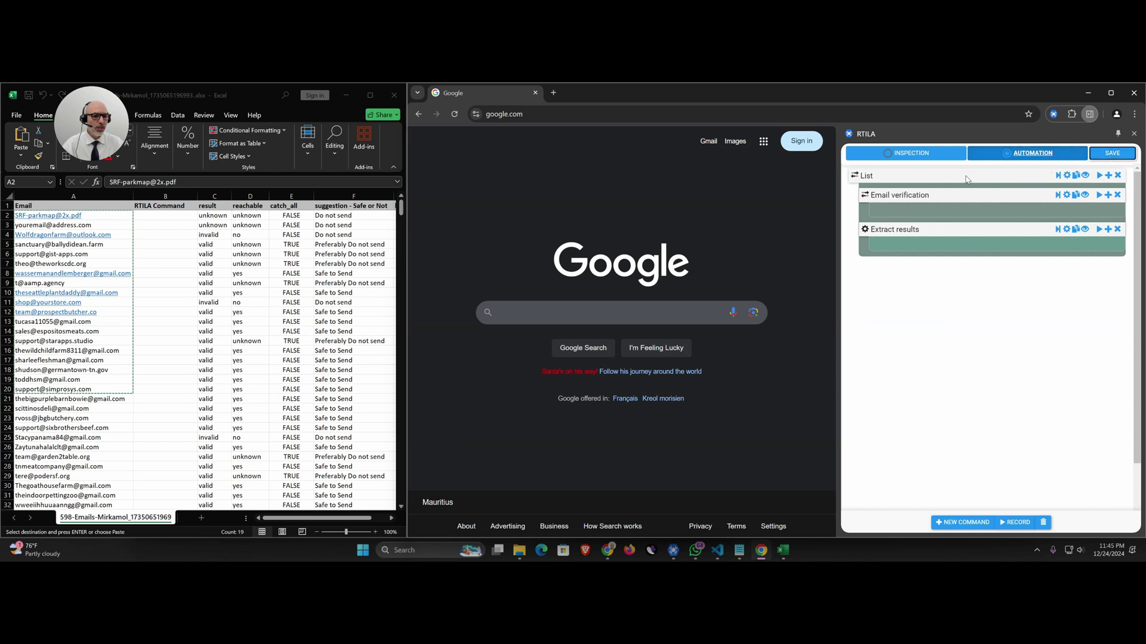
Step: Name the first property of Dataset #1 Email in the inspection and set its default value to {{List}}
left_click(910, 154)
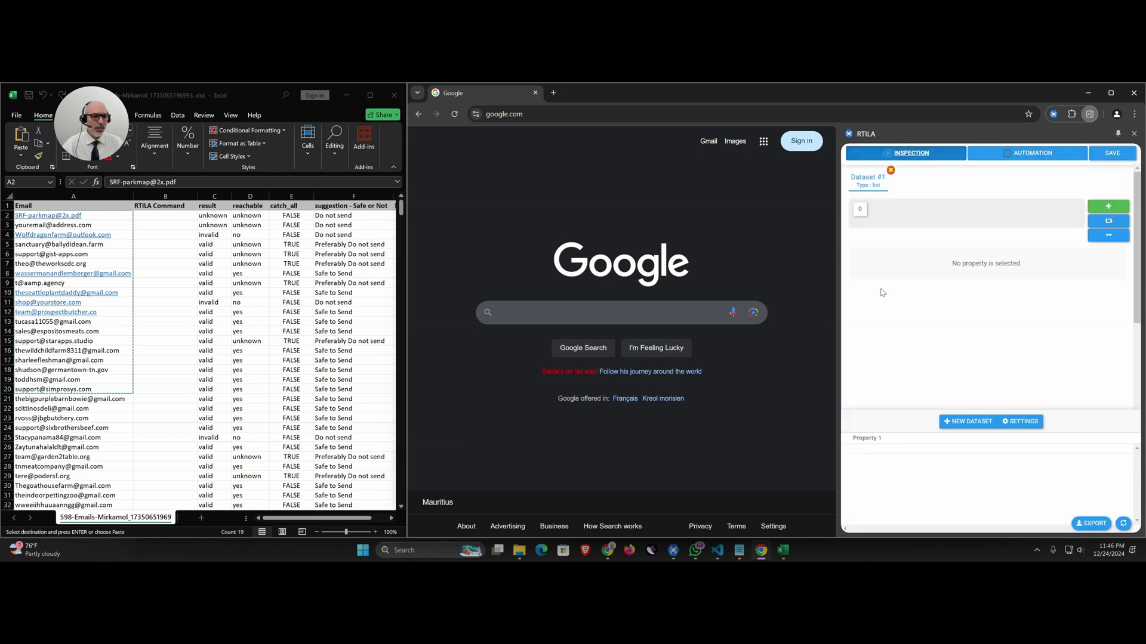
triple_click(865, 278)
type("Email")
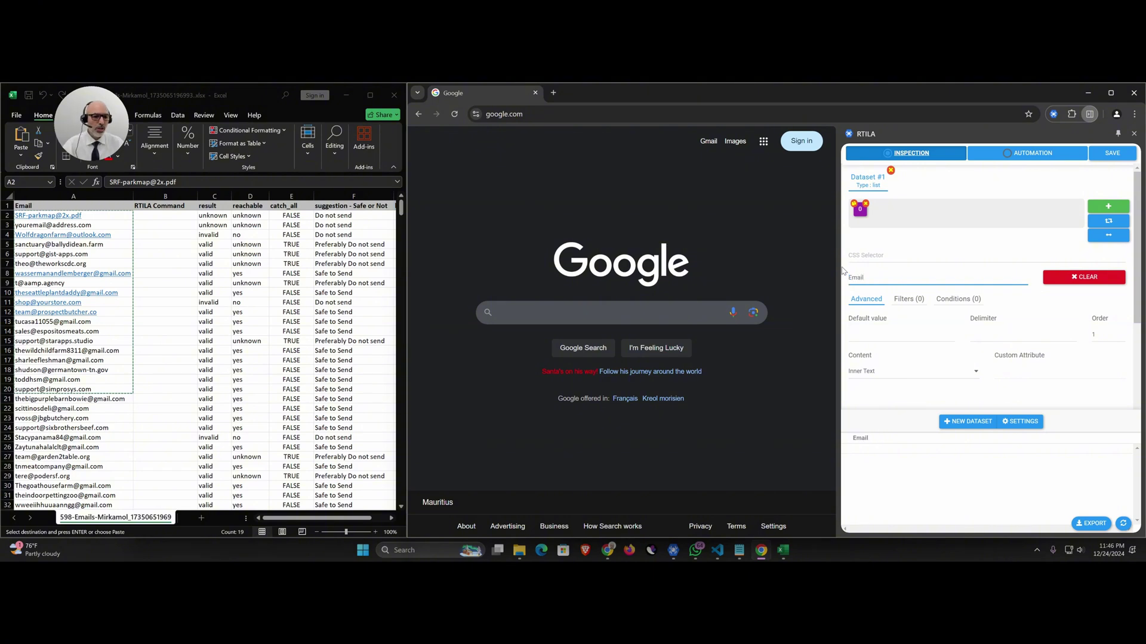
left_click(876, 333)
type("{{")
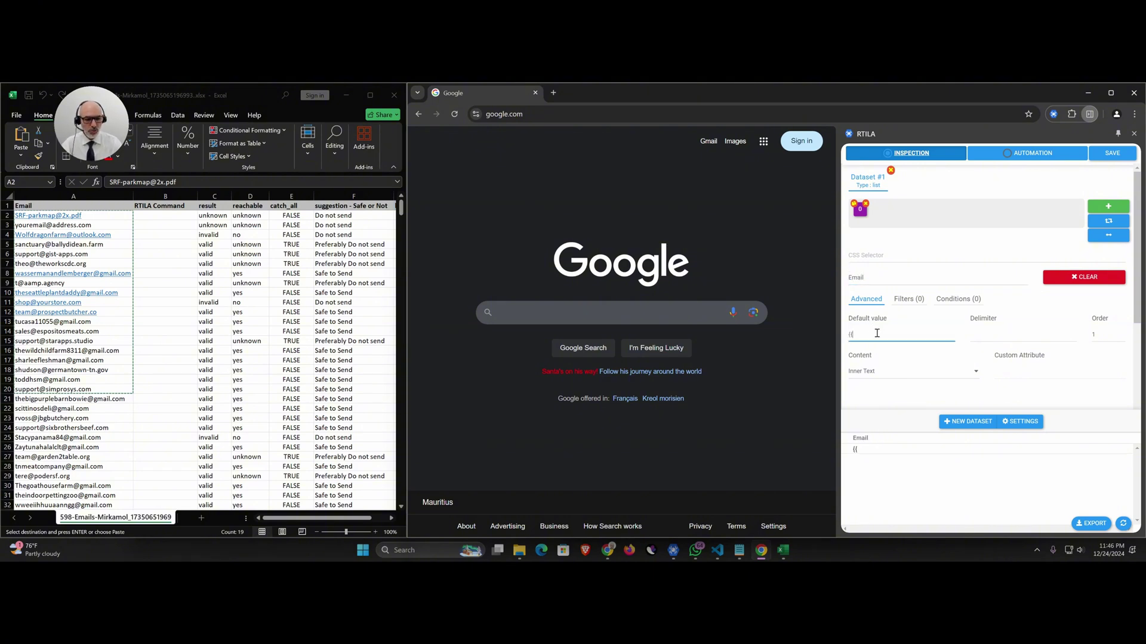
type("List}}")
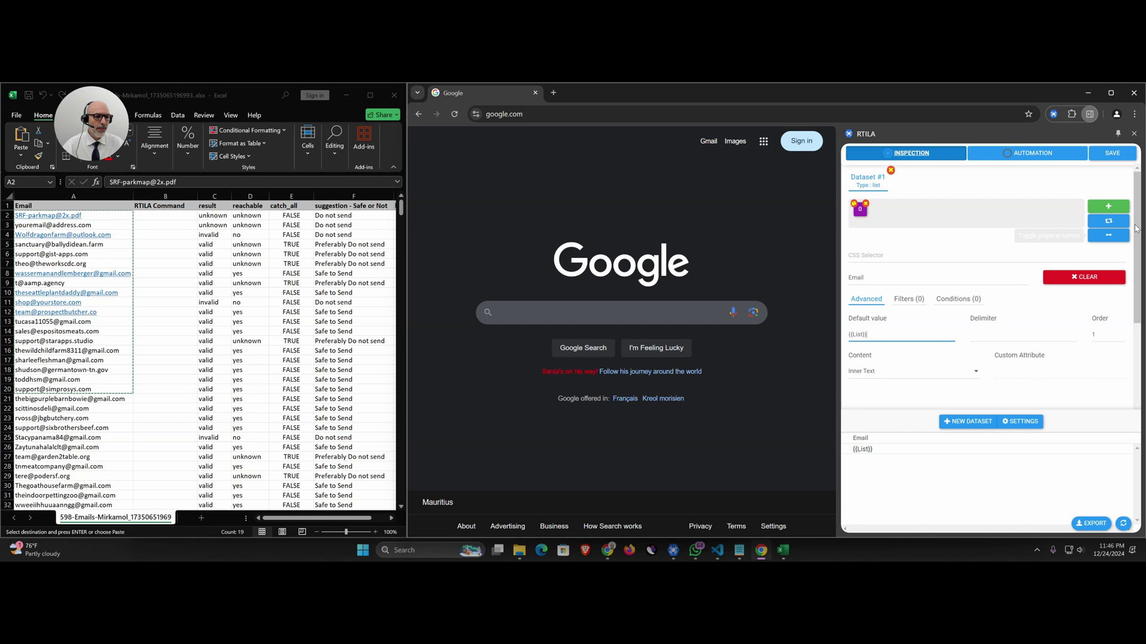
Step: Add a second property to Dataset #1 and copy the Email verification command's name from the automation
left_click(1096, 205)
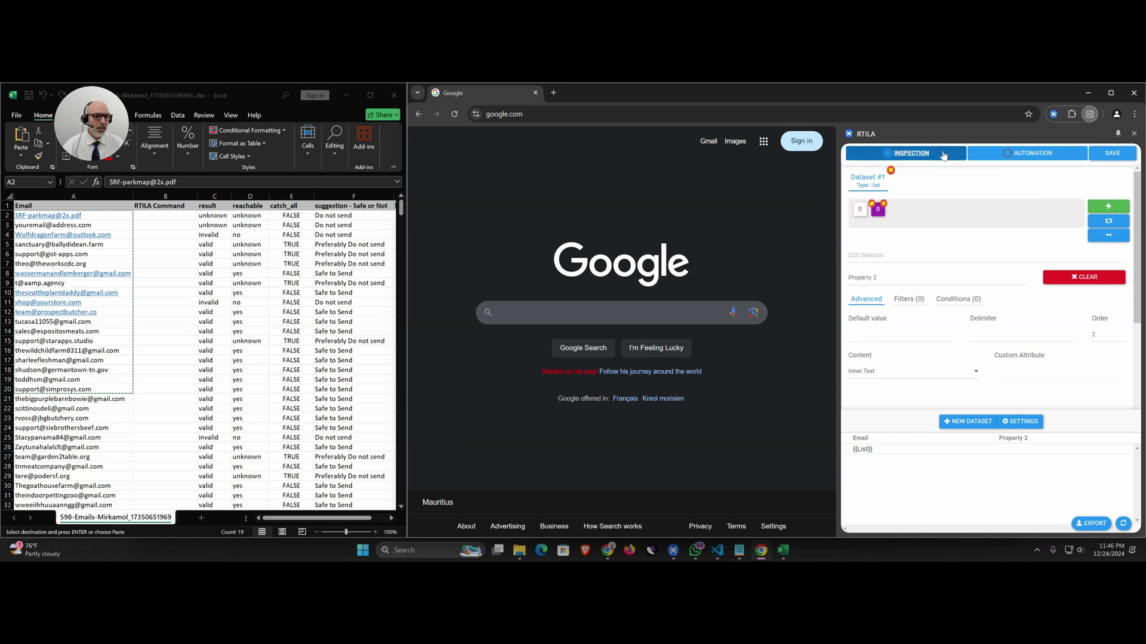
left_click(1028, 153)
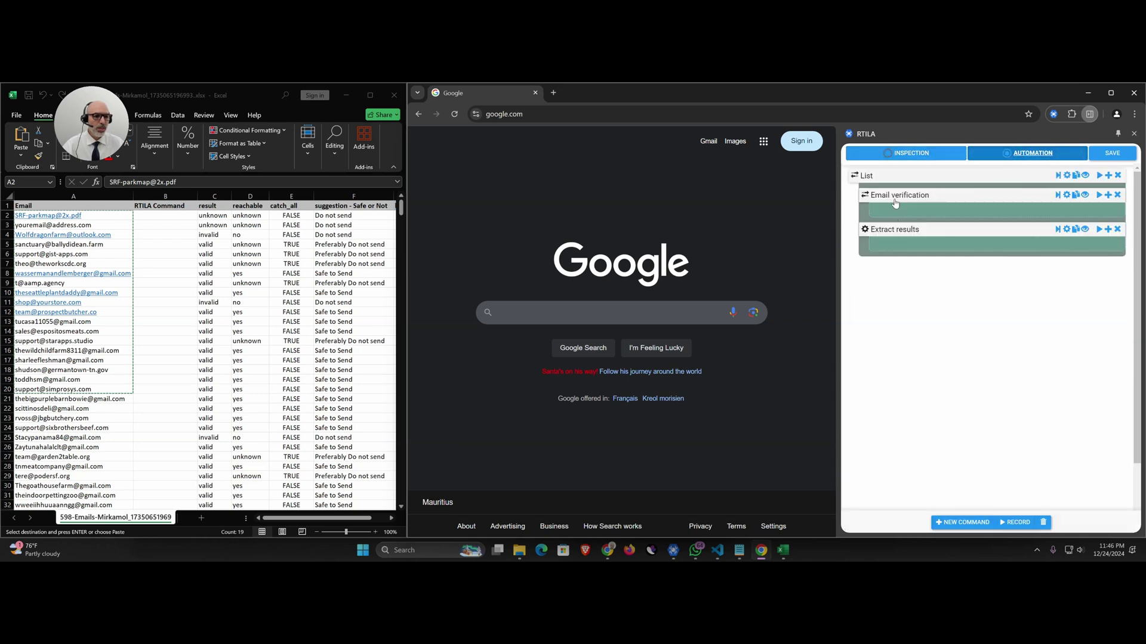
left_click(895, 202)
triple_click(894, 268)
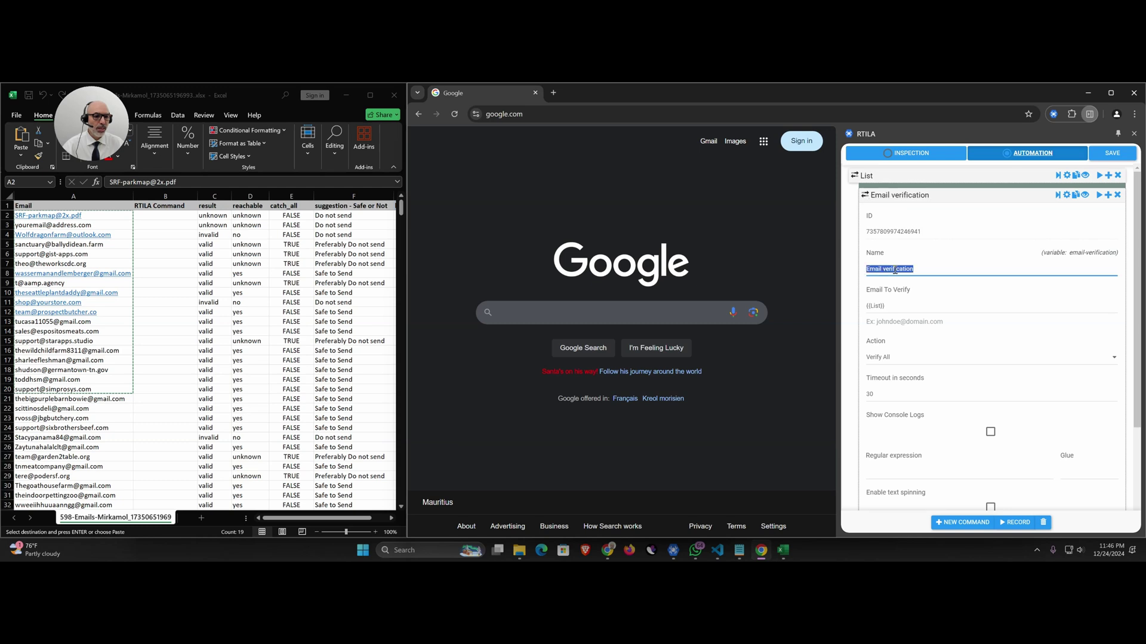
right_click(894, 270)
left_click(919, 316)
left_click(904, 199)
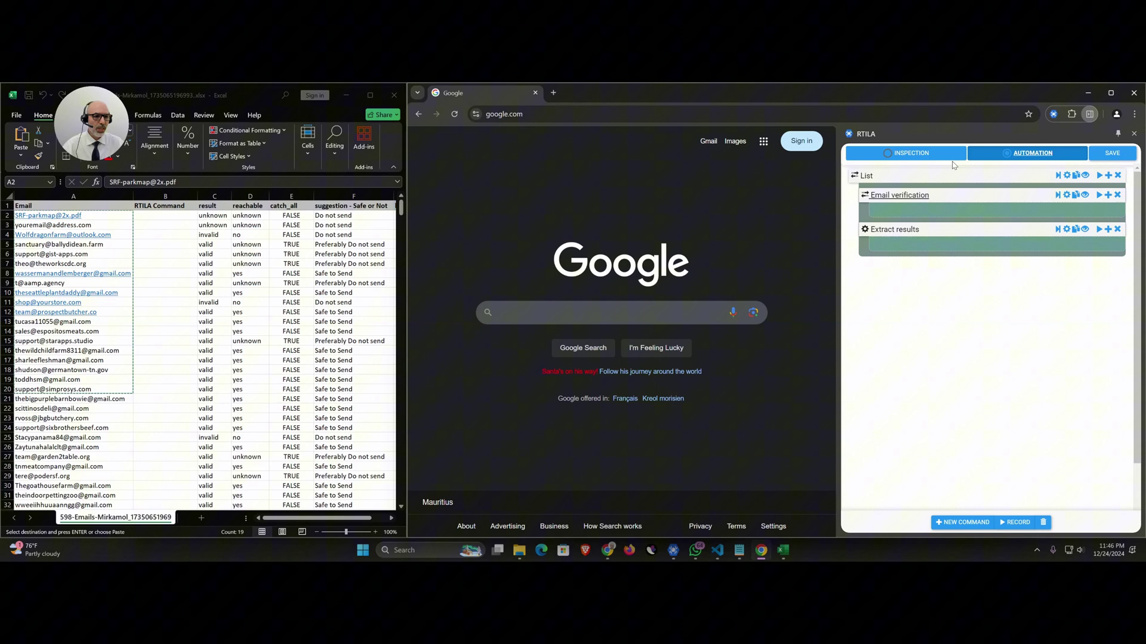
Step: Name the second dataset property Status and set its default value to {{Email verification}}
left_click(912, 154)
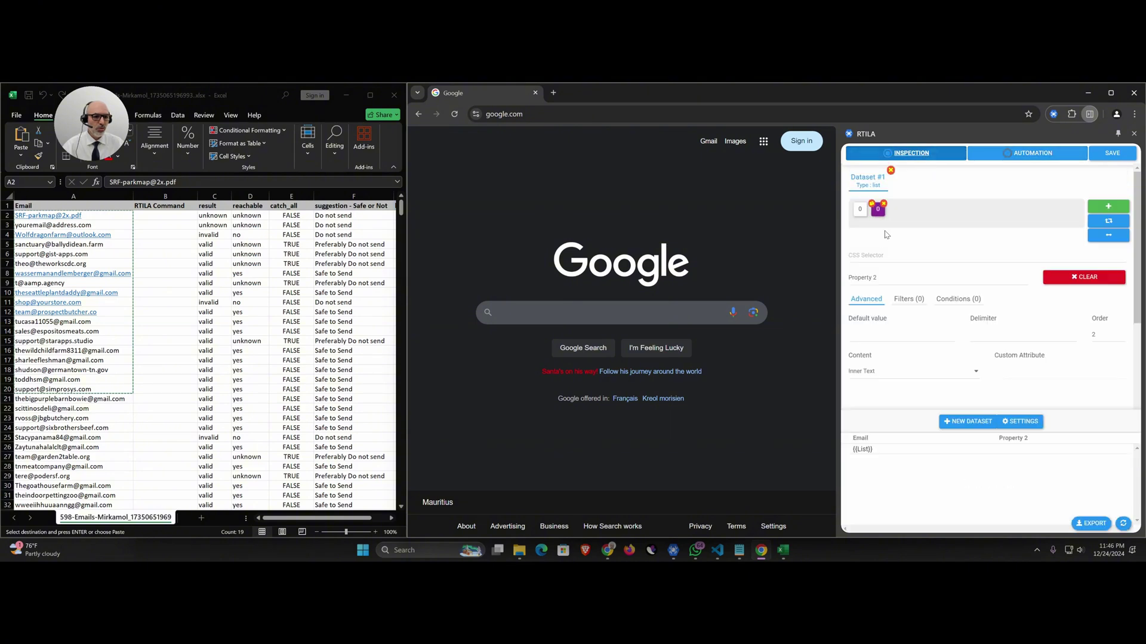
left_click(892, 277)
type("St")
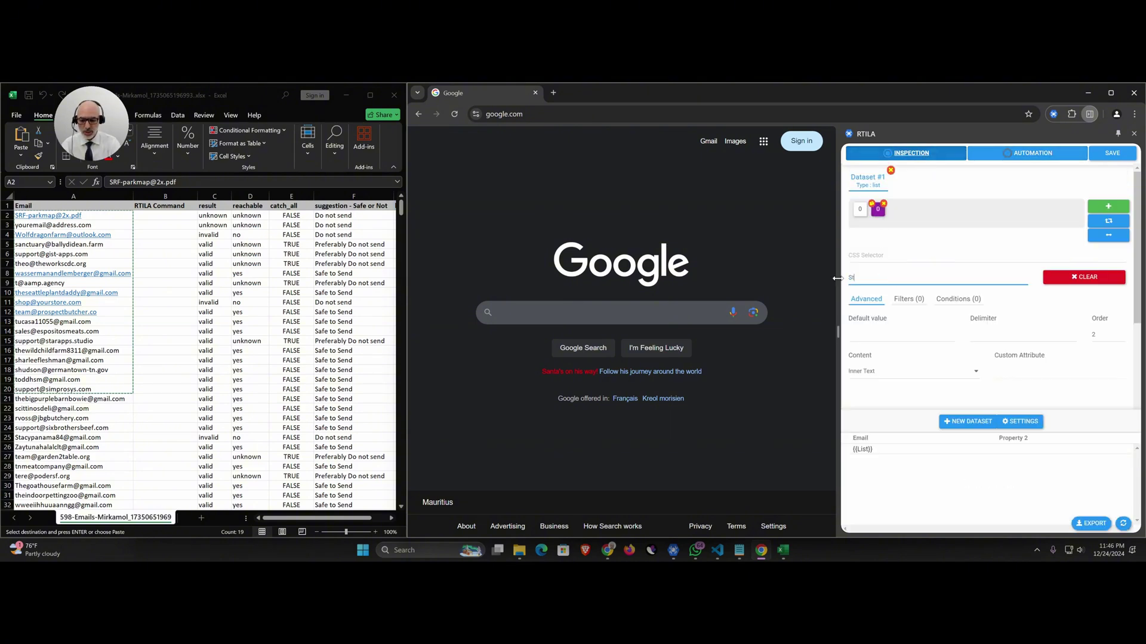
type("atus")
left_click(906, 338)
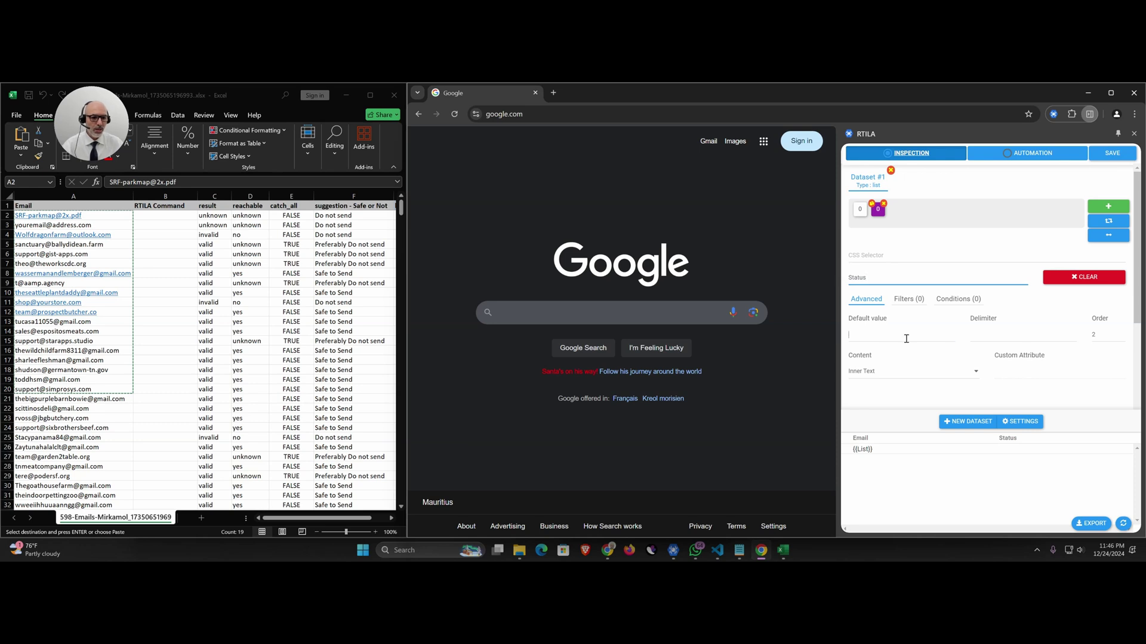
type("{{")
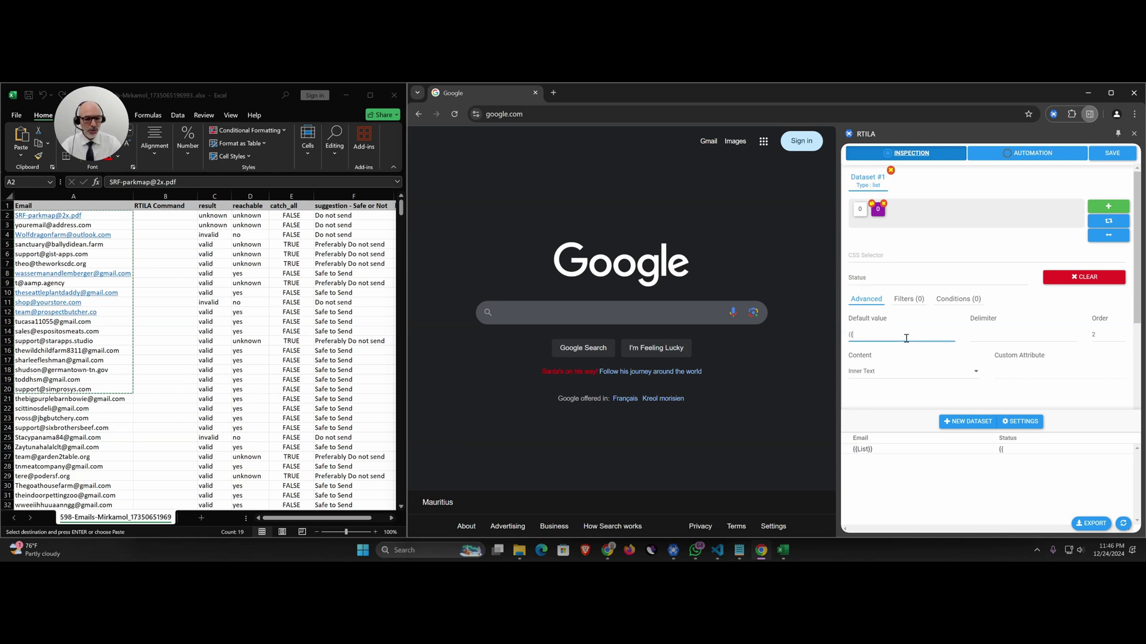
type("Email verification")
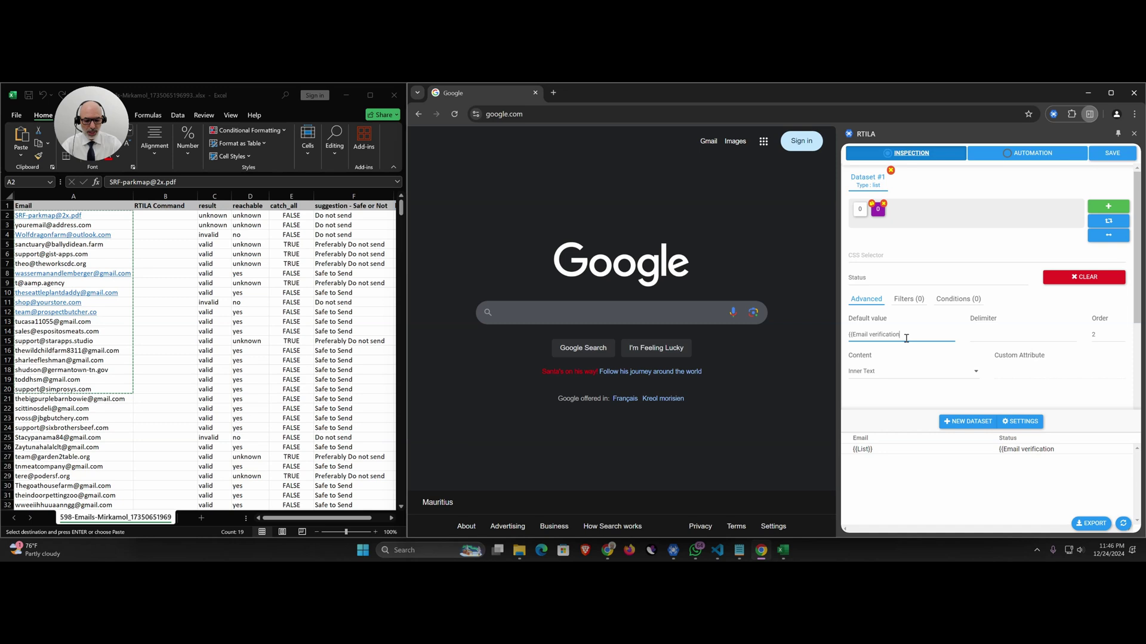
type("}}")
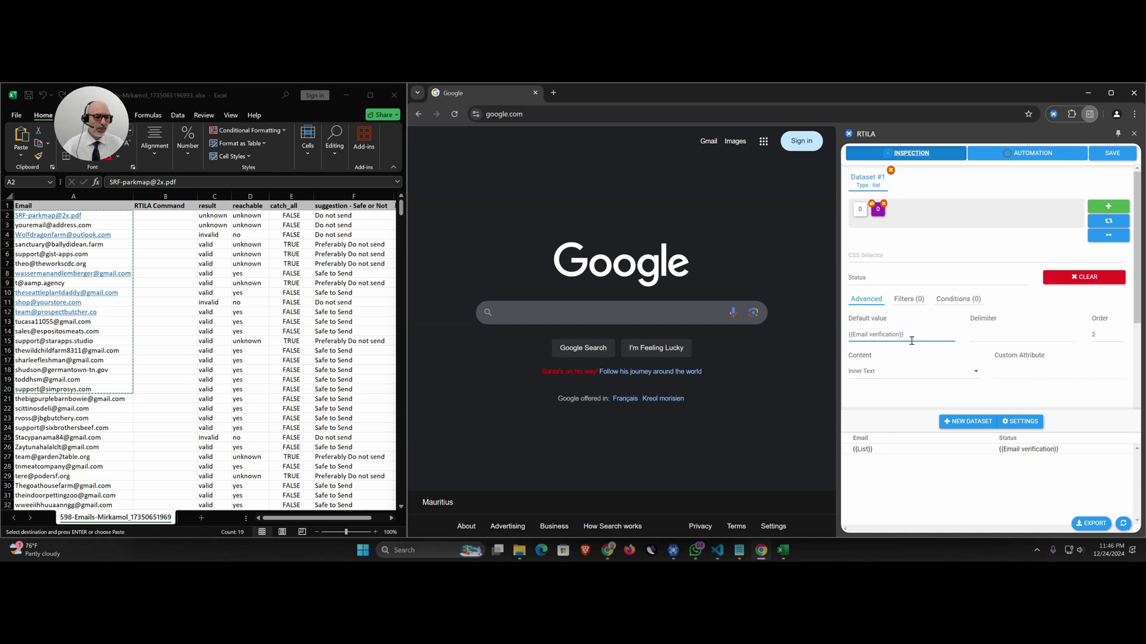
Step: Hide the nested command area under the Email verification command and save the automation
left_click(1039, 155)
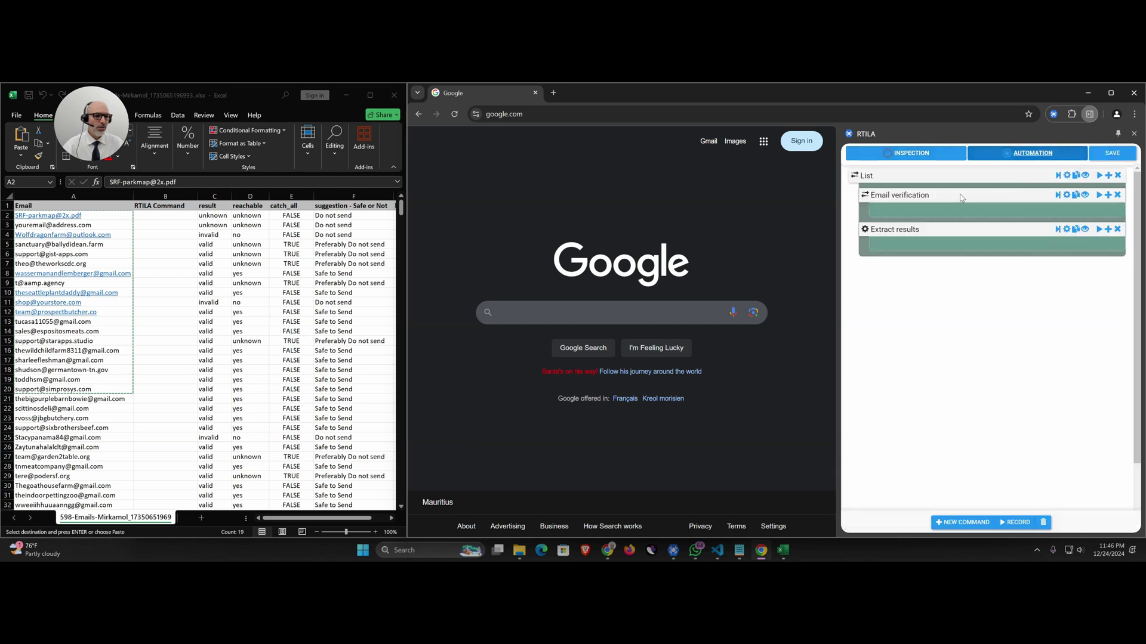
left_click(889, 198)
left_click(899, 198)
left_click(1085, 195)
left_click(1118, 152)
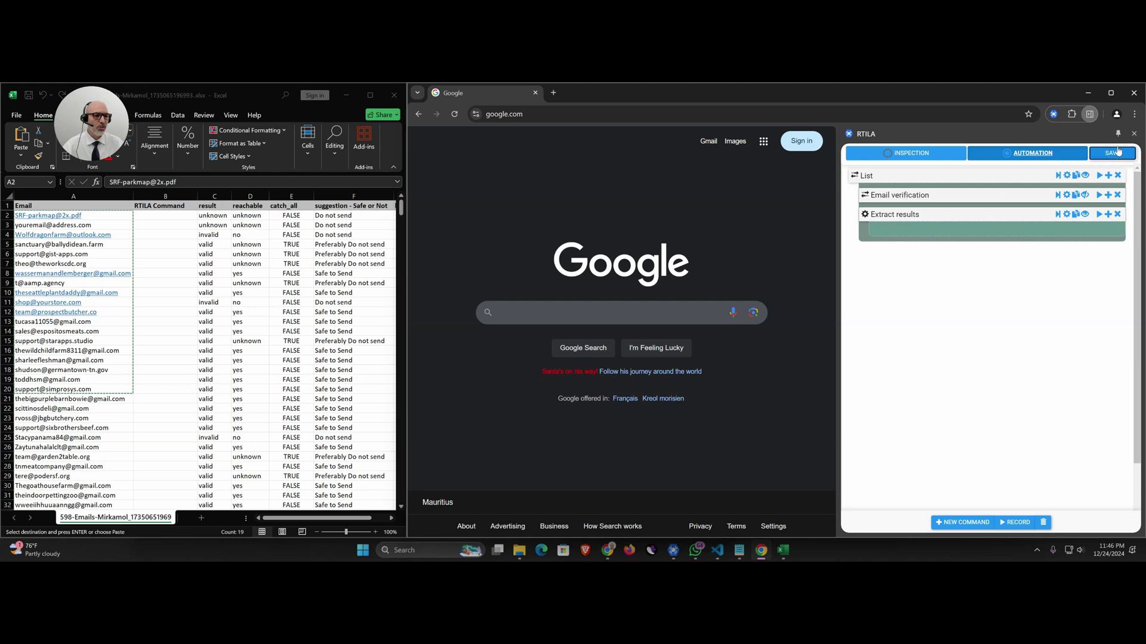
Step: Close the automation browser, switch to the RTILA project list and run the Email Testing project until its browser closes
left_click(1134, 92)
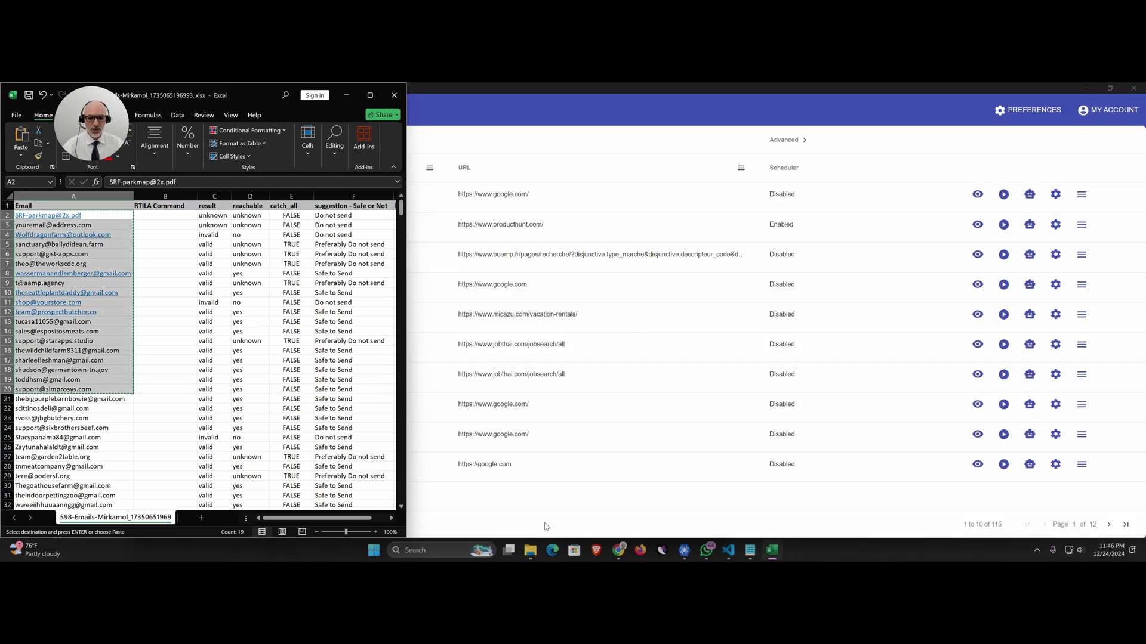
left_click(692, 111)
left_click(298, 194)
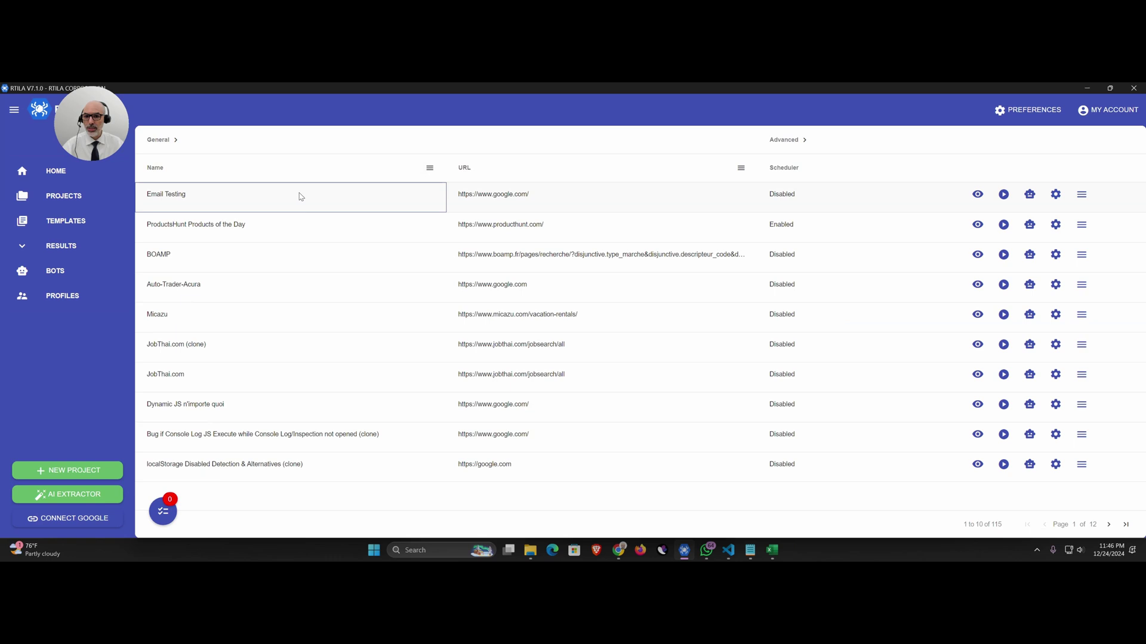
left_click(1004, 195)
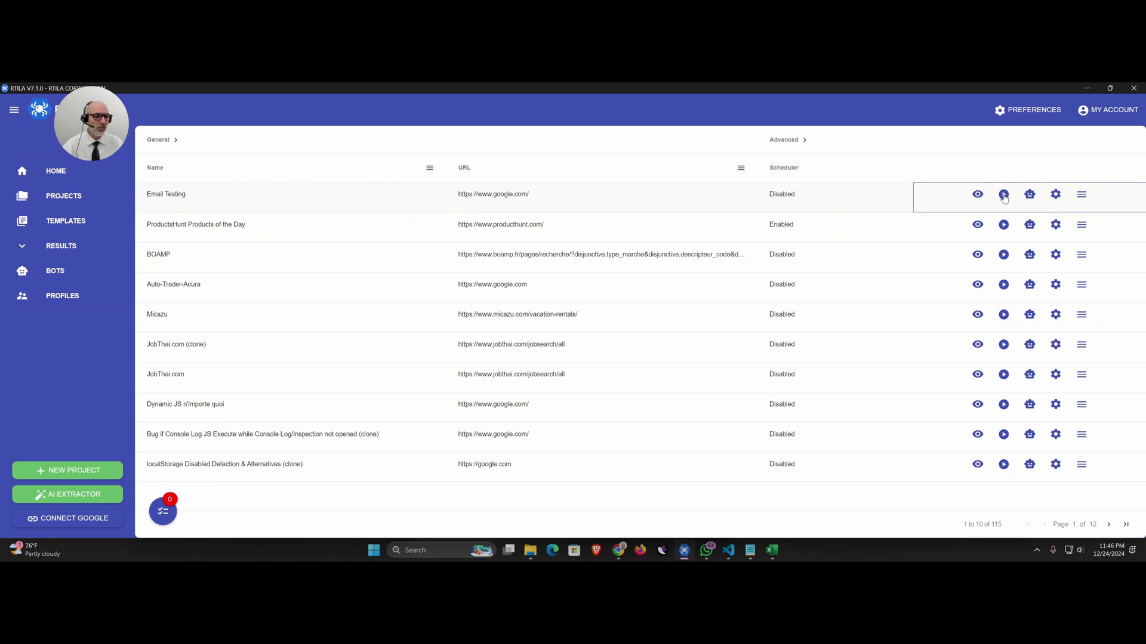
left_click(1026, 200)
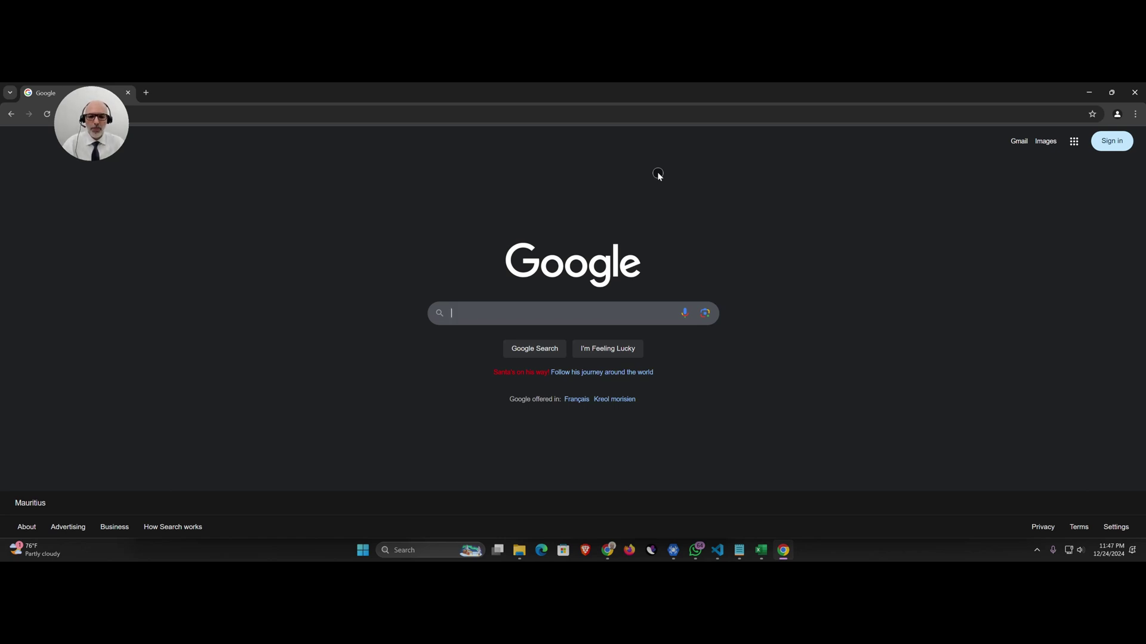
key("alt+F4")
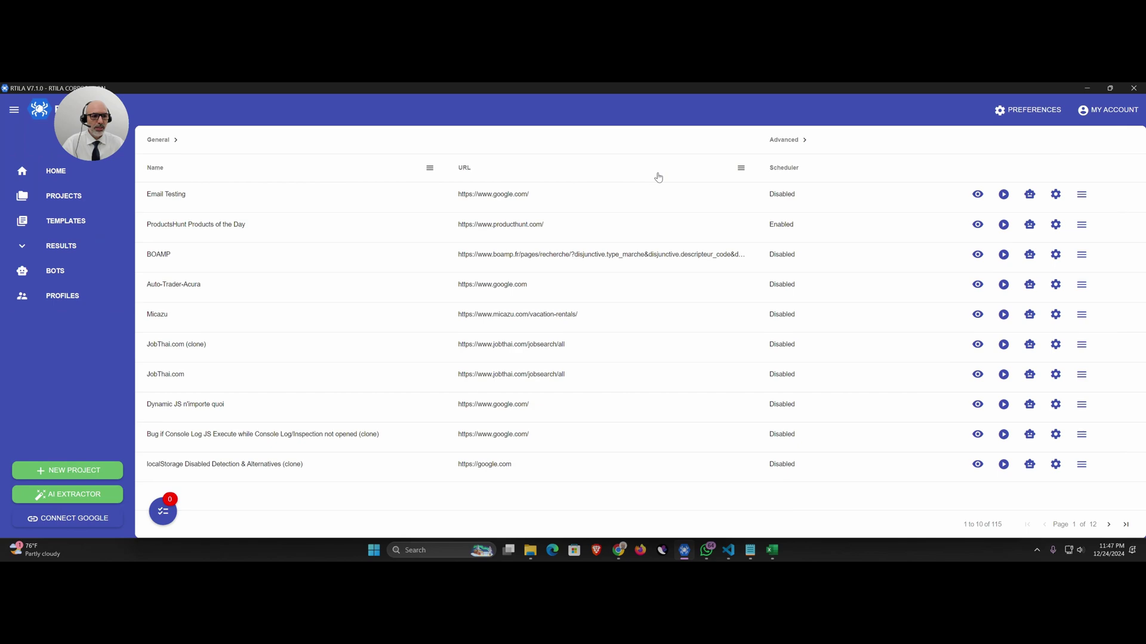
Step: Preview the results of the latest Email Testing run and examine the verification statuses on both pages, especially the invalid ones
left_click(67, 247)
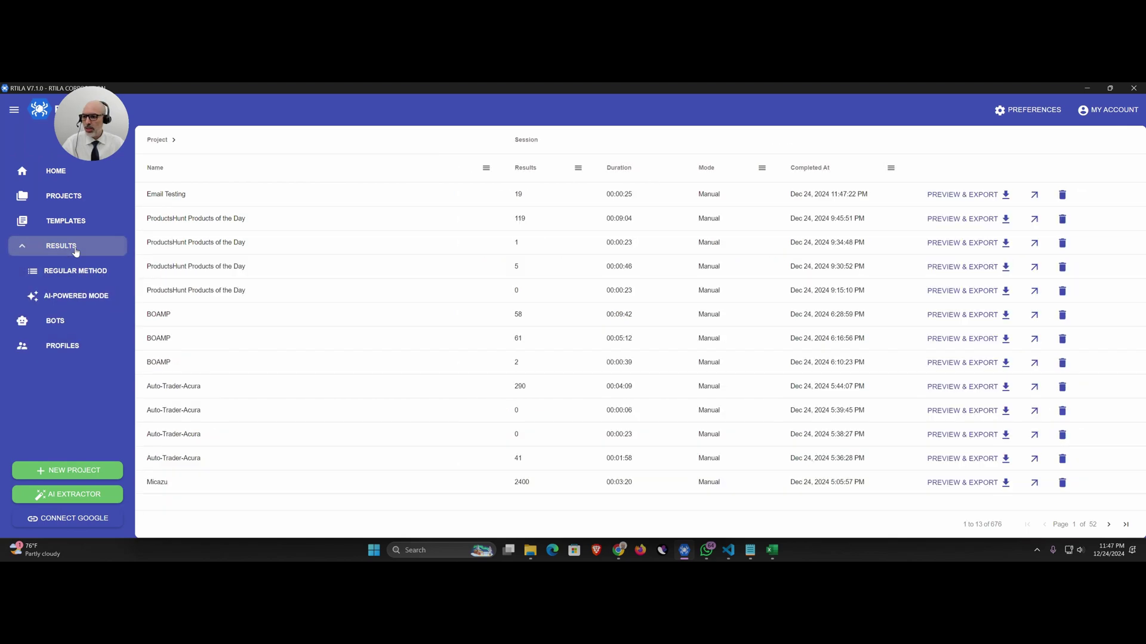
left_click(961, 196)
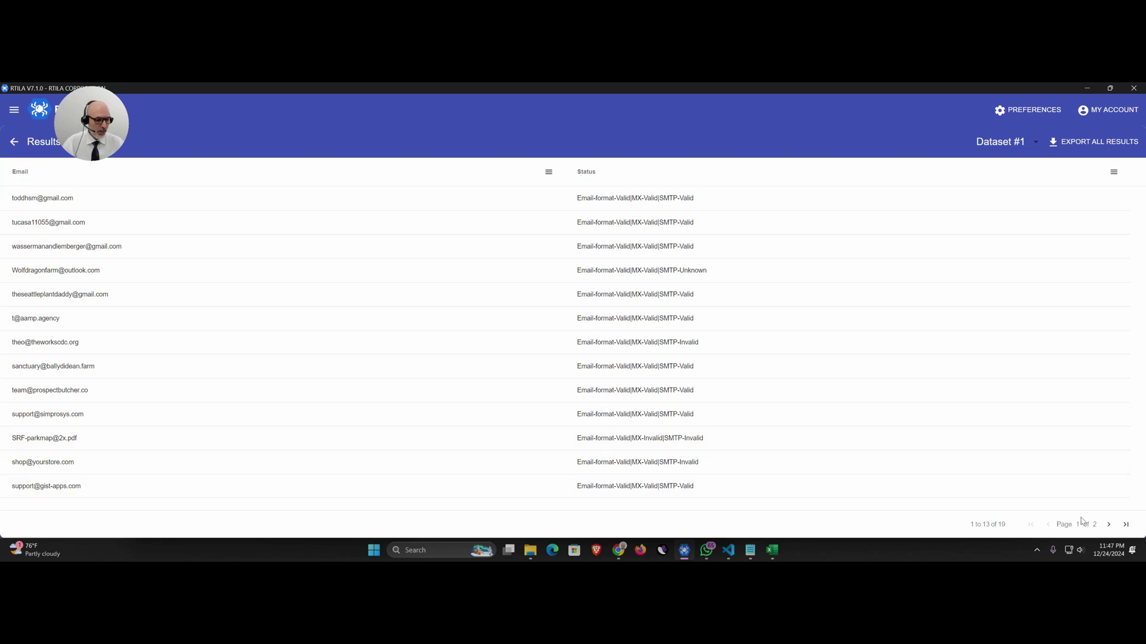
left_click(1107, 525)
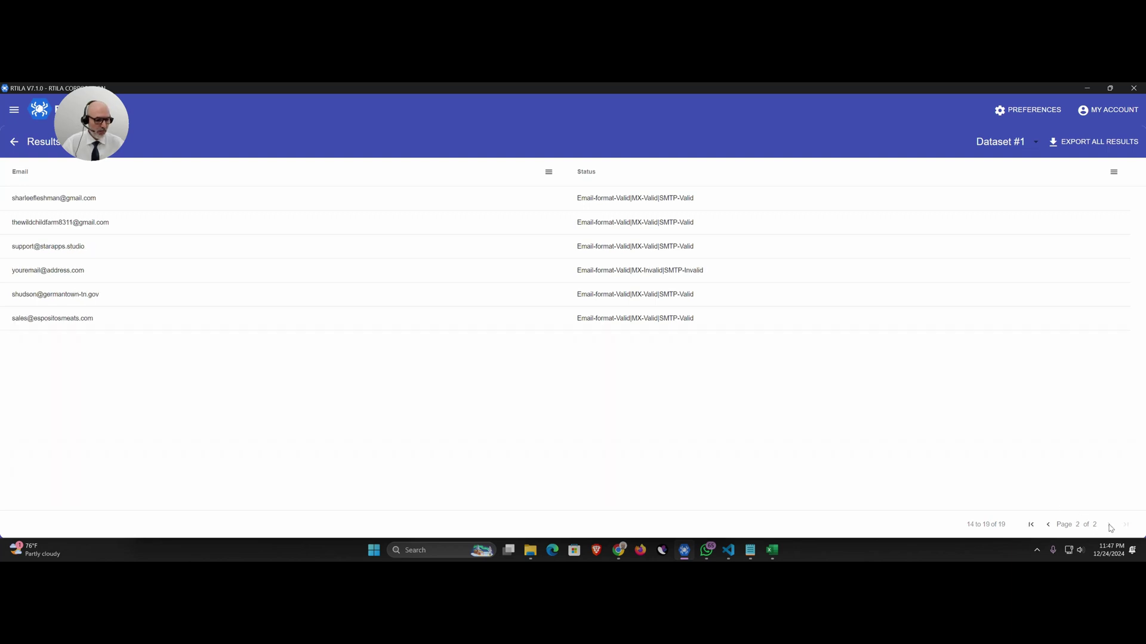
left_click(657, 274)
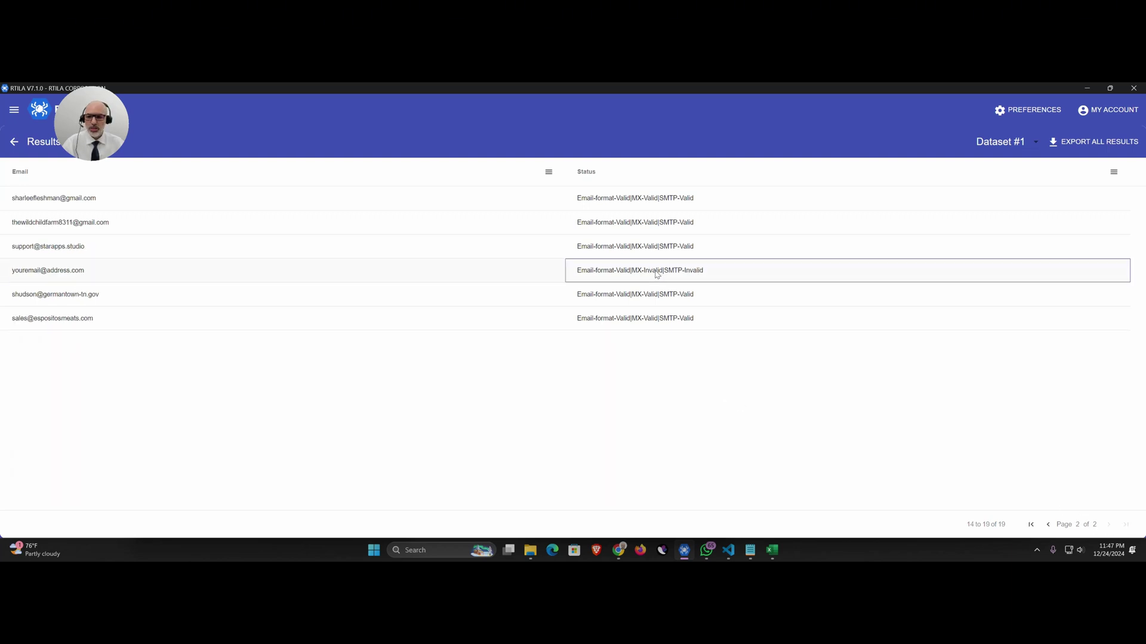
left_click(50, 275)
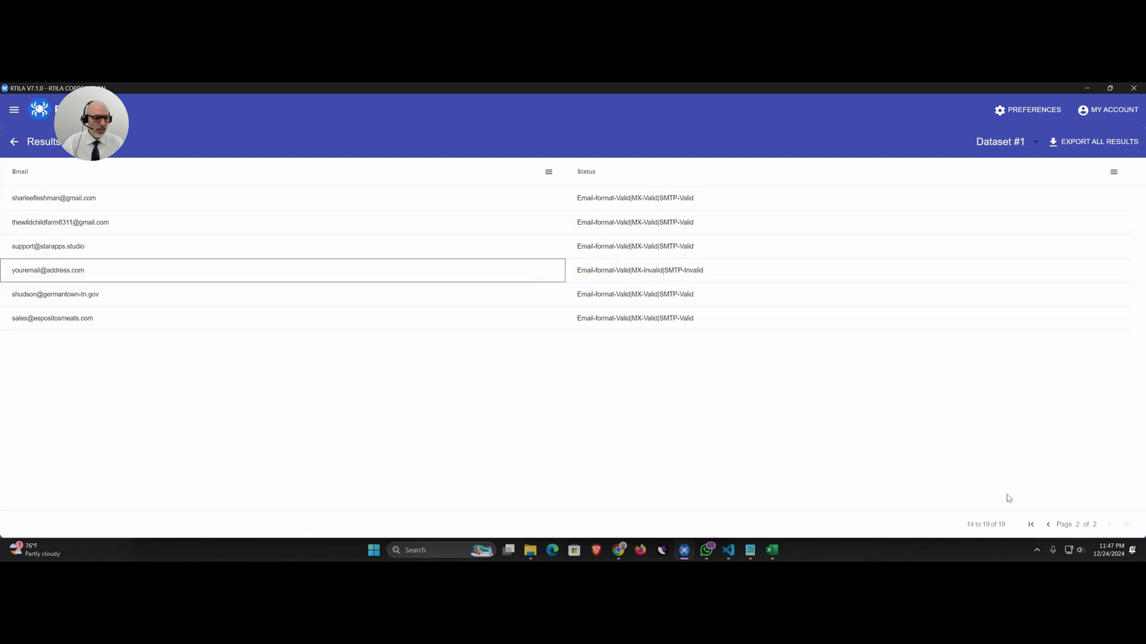
left_click(1048, 525)
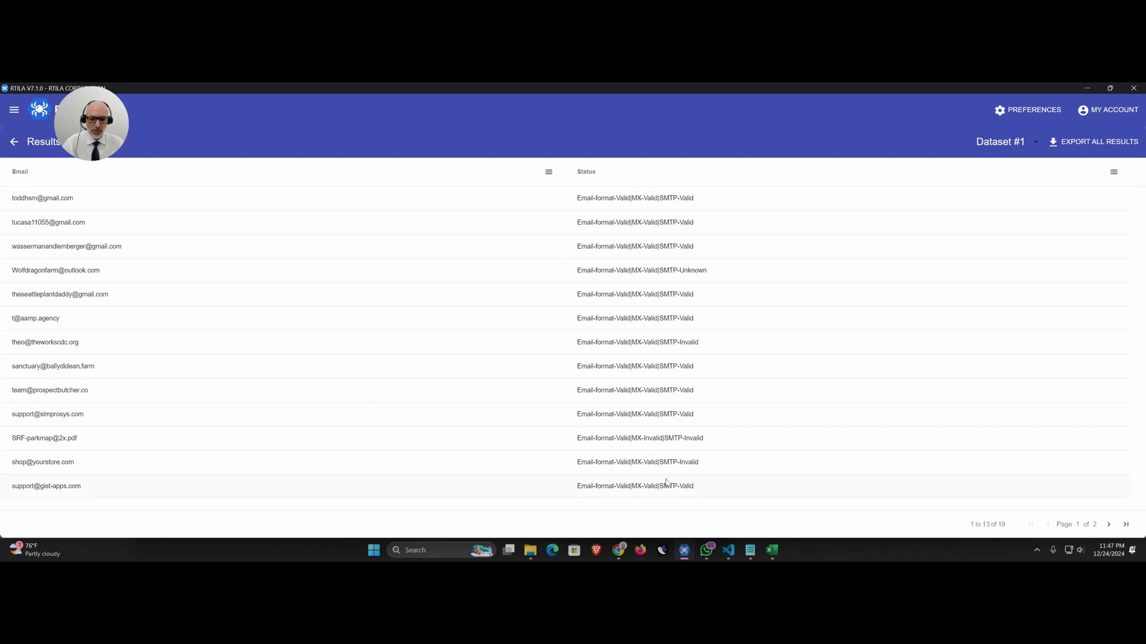
left_click(650, 442)
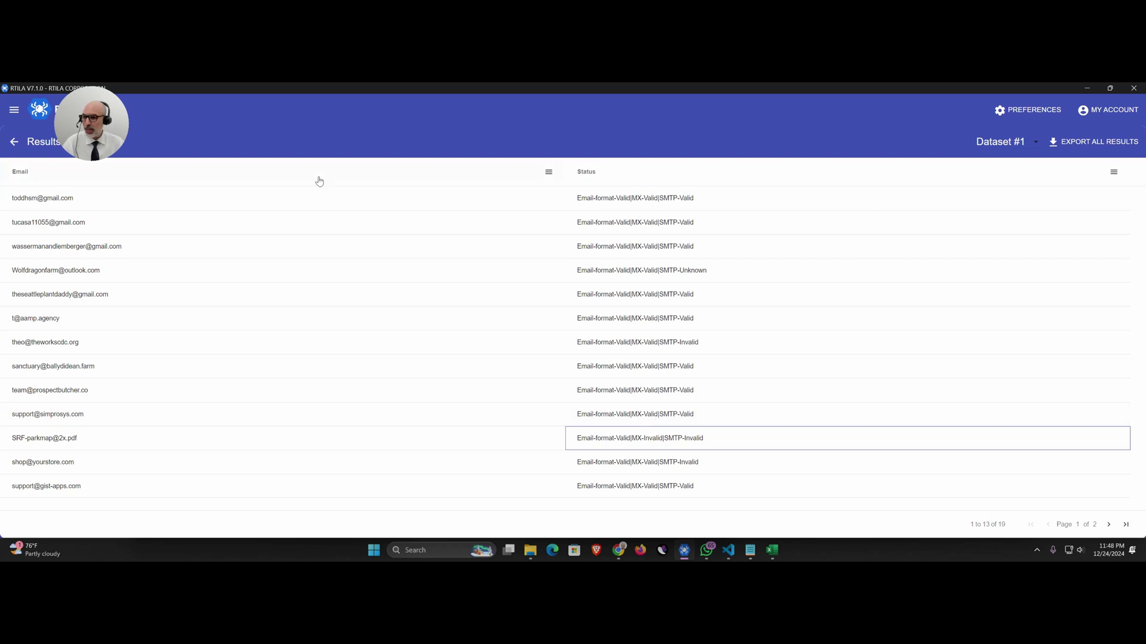
Step: Start exporting all results of Dataset #1 and cancel the save dialog
left_click(1066, 148)
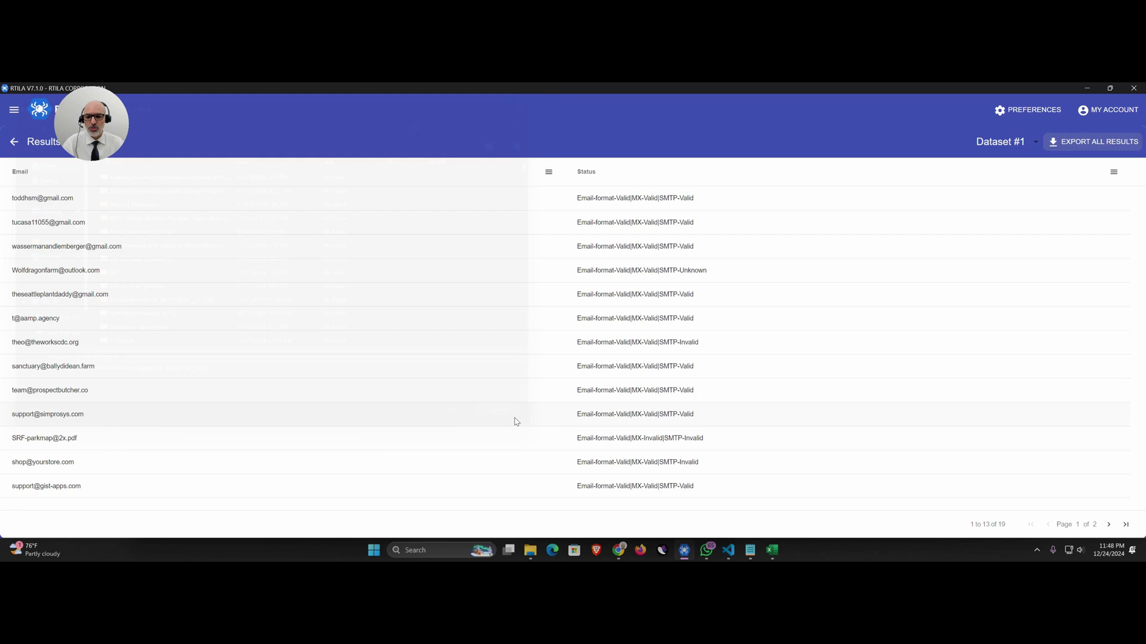
left_click(513, 419)
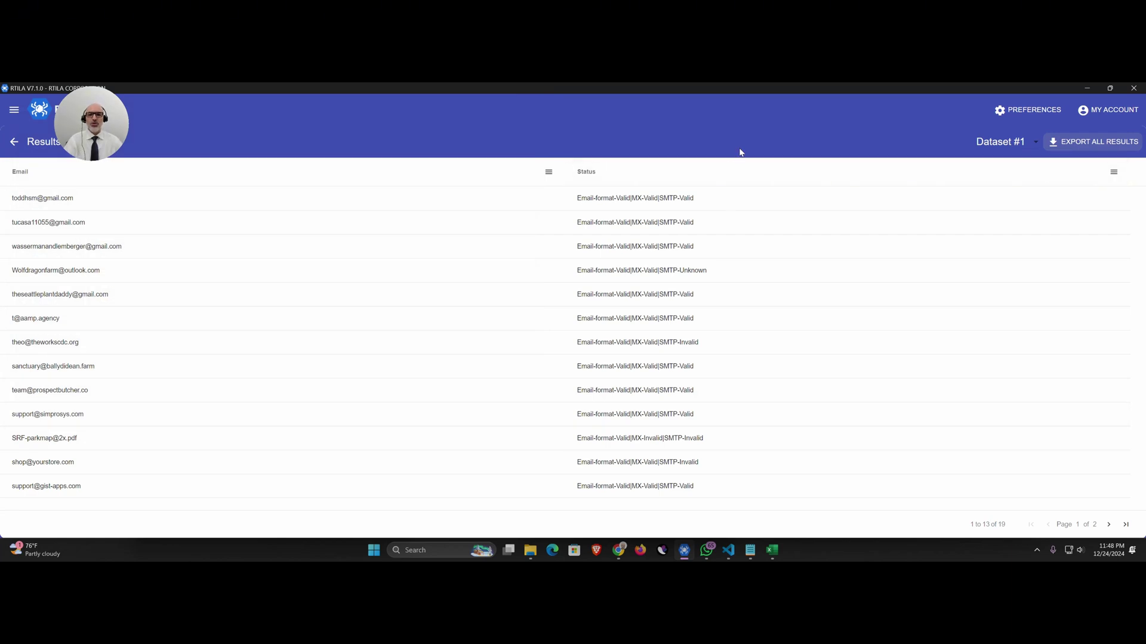